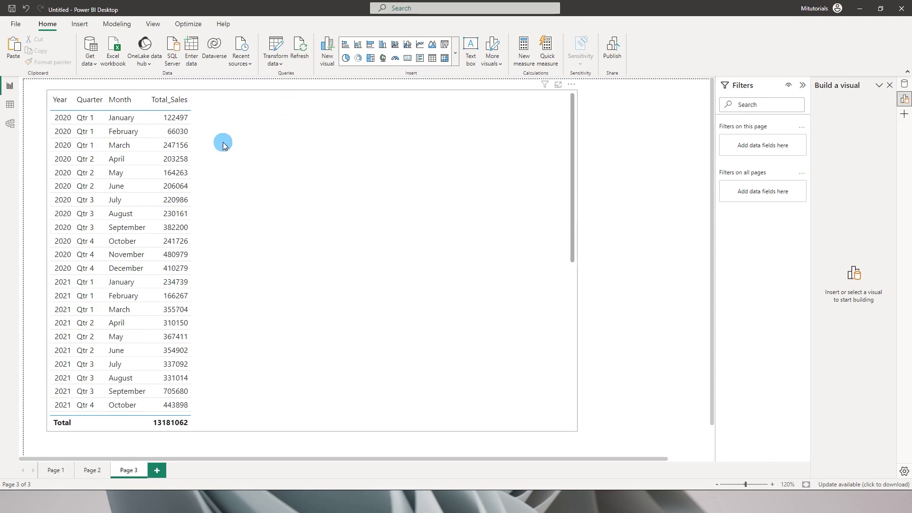
# Step: Remove the Quarter level from the sales table, keeping Year, Month and Total_Sales
pyautogui.click(387, 157)
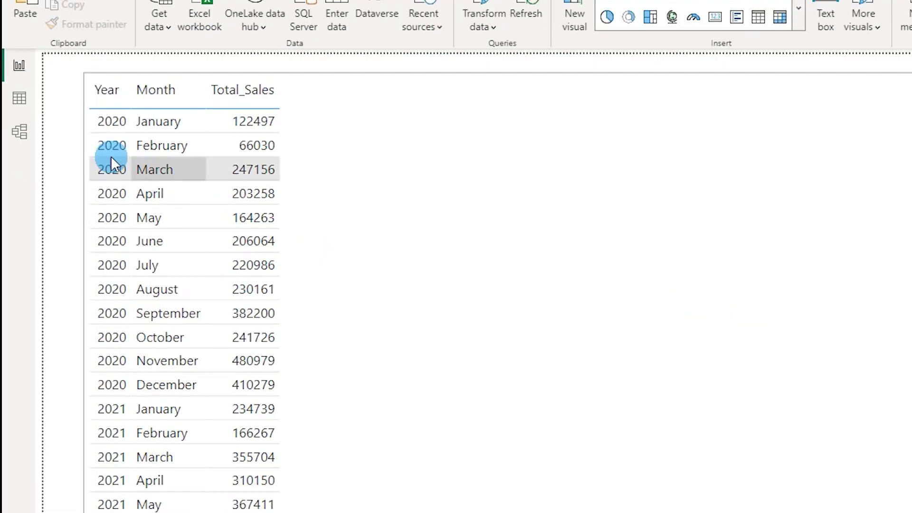
# Step: Enlarge the Sales and Calendar table cards in the model diagram to show all their fields, and return to the report page
pyautogui.click(20, 131)
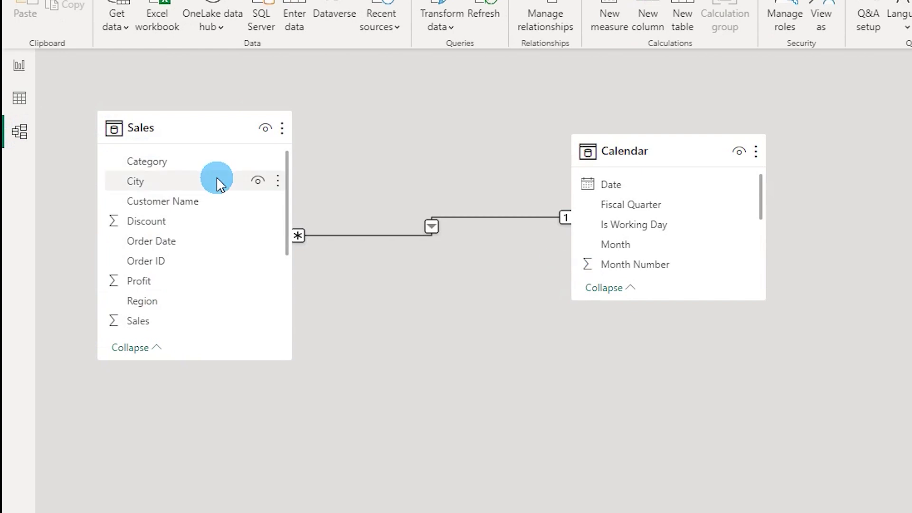
pyautogui.moveTo(220, 366); pyautogui.dragTo(226, 495)
pyautogui.moveTo(705, 294); pyautogui.dragTo(706, 429)
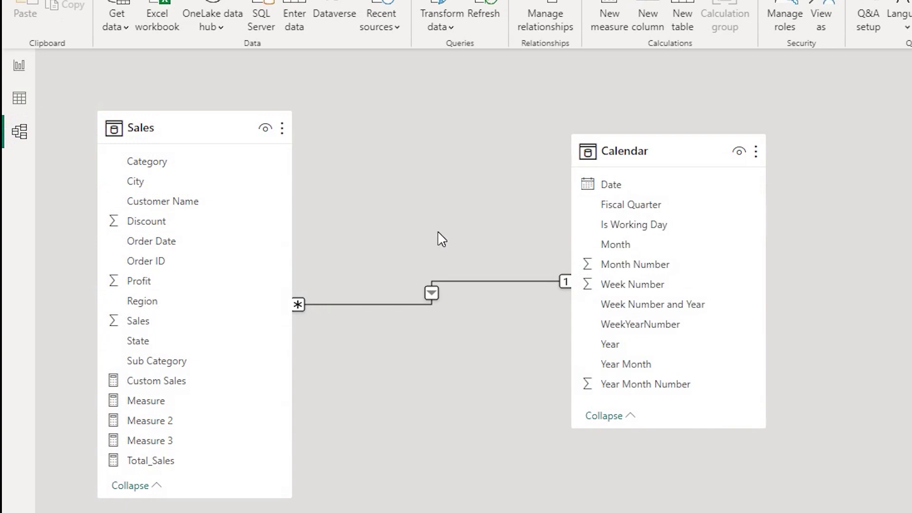
pyautogui.click(639, 281)
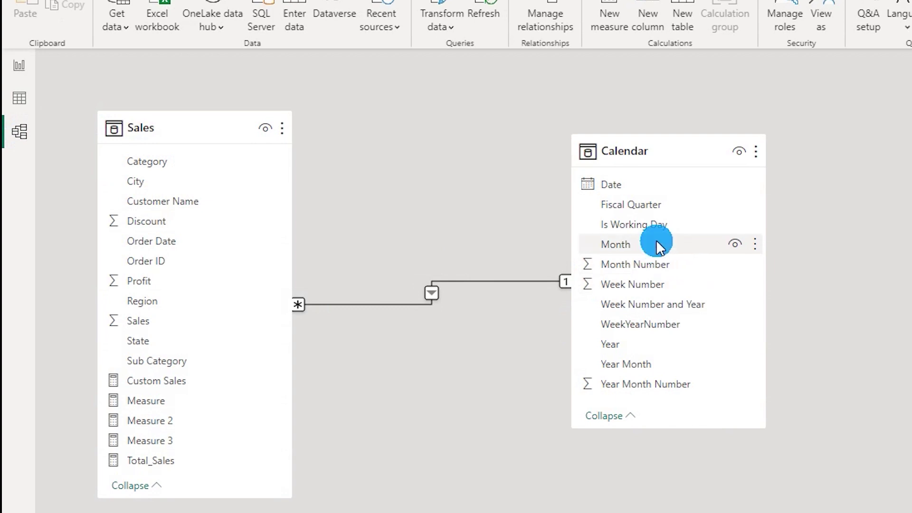
pyautogui.click(32, 79)
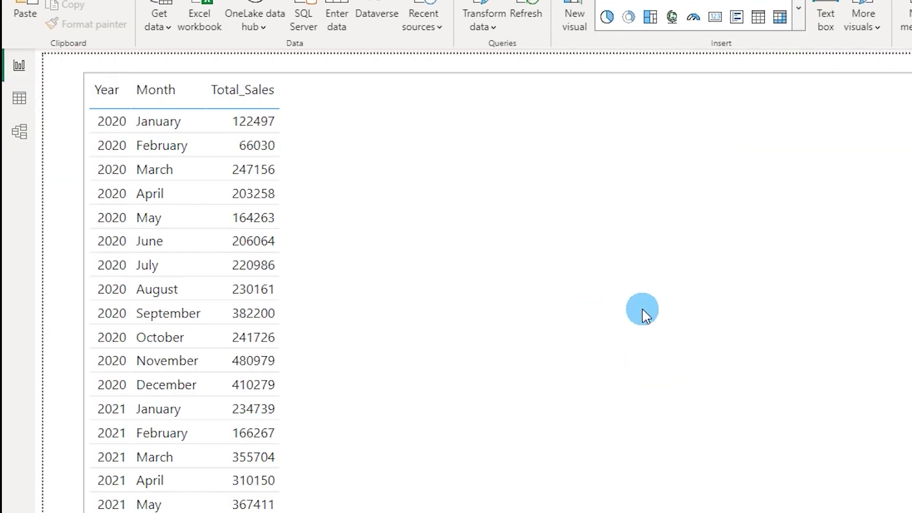
# Step: Create a new measure in the Sales table named Same_period_Last_Year
pyautogui.click(879, 247)
pyautogui.click(794, 283)
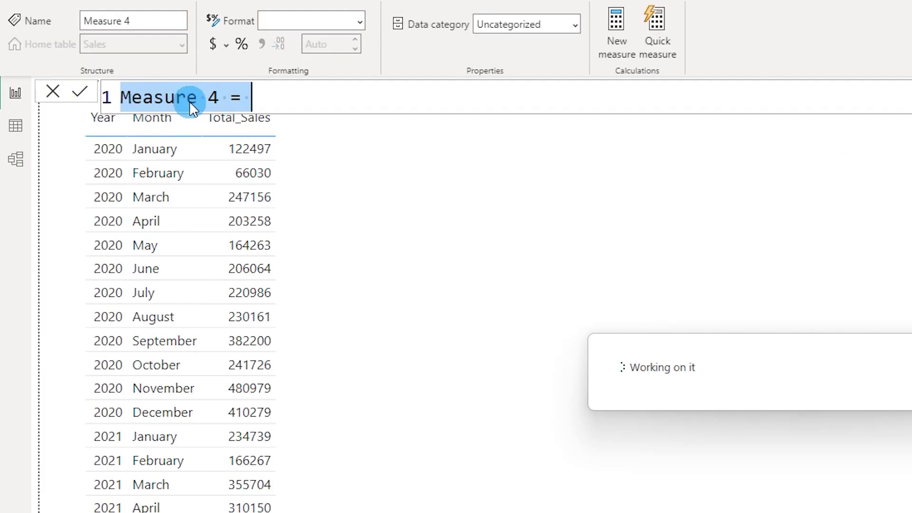
pyautogui.click(221, 99)
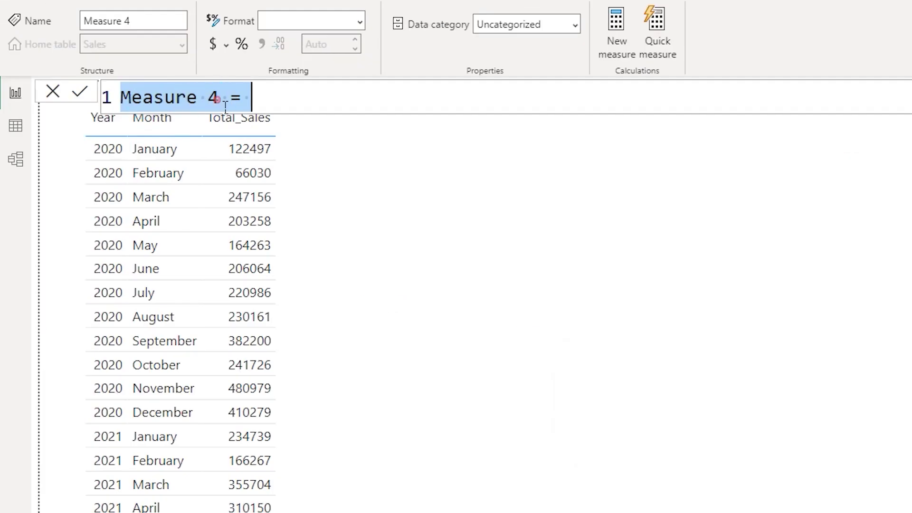
pyautogui.click(224, 103)
pyautogui.write('Same_period_Last_Year')
pyautogui.click(432, 97)
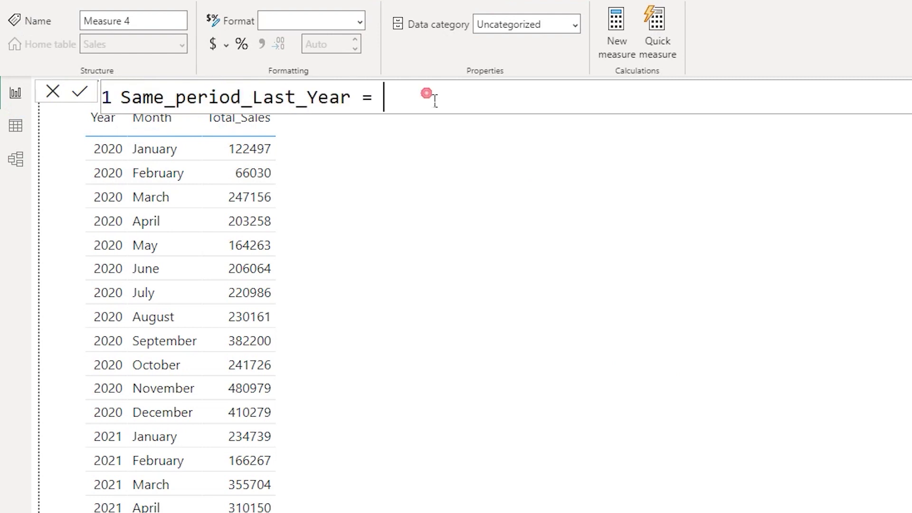
# Step: Begin the measure's formula on a second line with CALCULATE([Total_Sales], and start a third line for the filter
pyautogui.hotkey('shift', 'Return')
pyautogui.hotkey('shift', 'Return')
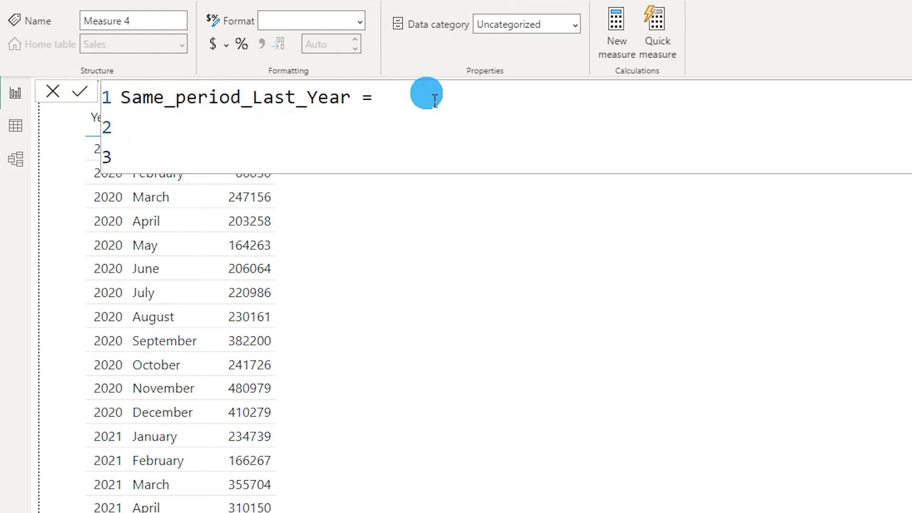
pyautogui.press('BackSpace')
pyautogui.write('Ca')
pyautogui.press('Tab')
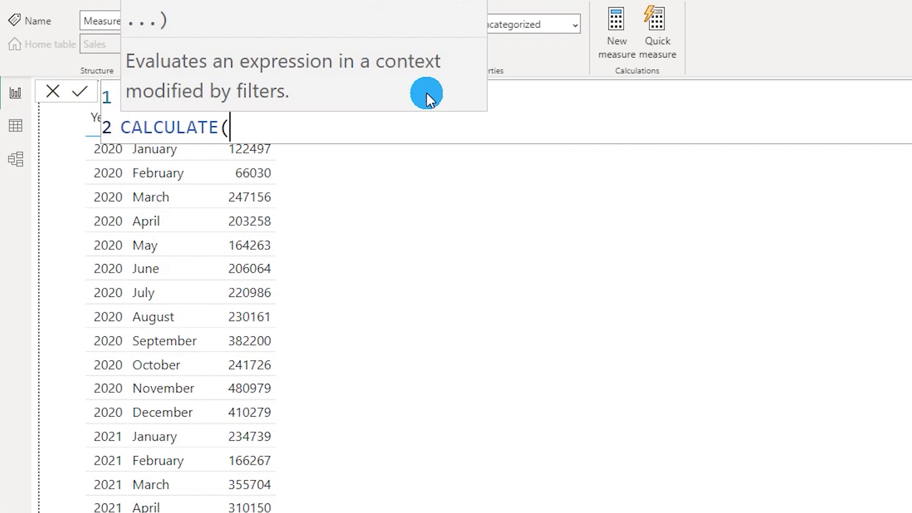
pyautogui.write('to')
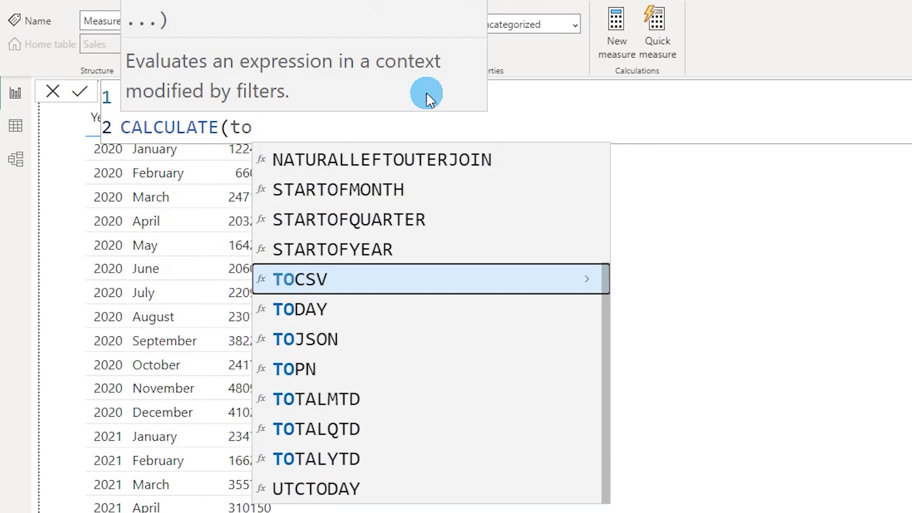
pyautogui.write('tal')
pyautogui.press('Up')
pyautogui.press('Up')
pyautogui.press('Tab')
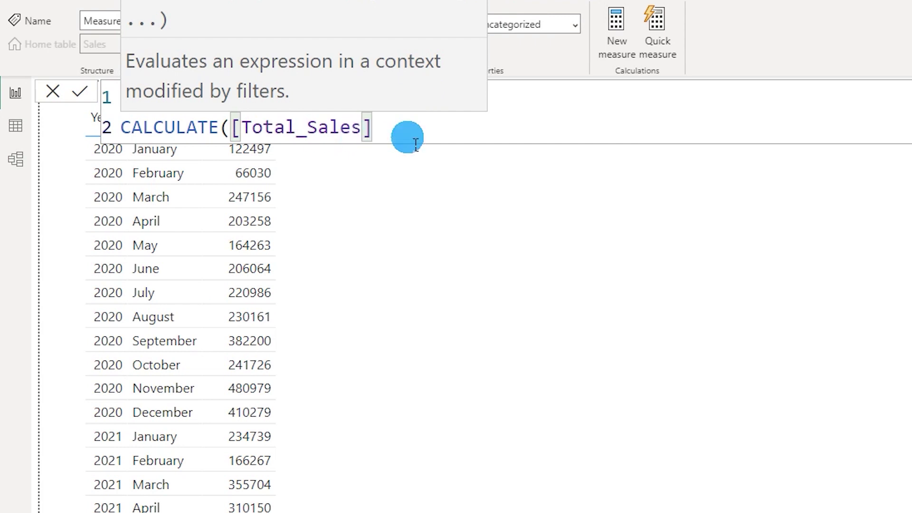
pyautogui.write(',')
pyautogui.hotkey('shift', 'Return')
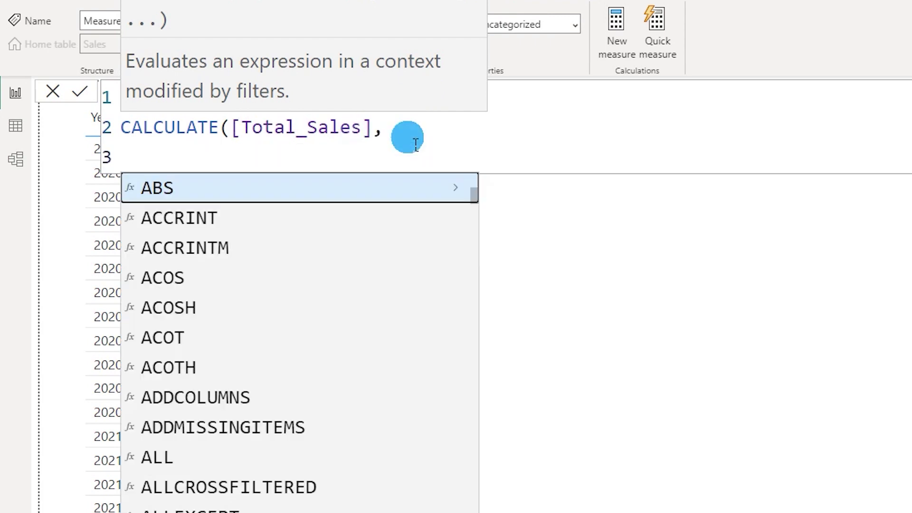
# Step: Insert the SAMEPERIODLASTYEAR function, indented, as the filter argument of CALCULATE
pyautogui.press('Tab')
pyautogui.press('BackSpace')
pyautogui.press('BackSpace')
pyautogui.press('BackSpace')
pyautogui.press('BackSpace')
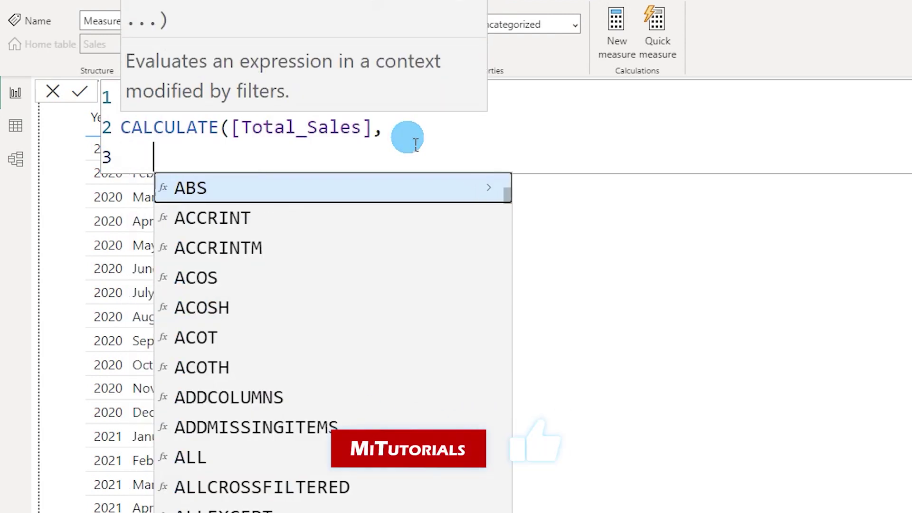
pyautogui.write('Same')
pyautogui.press('Tab')
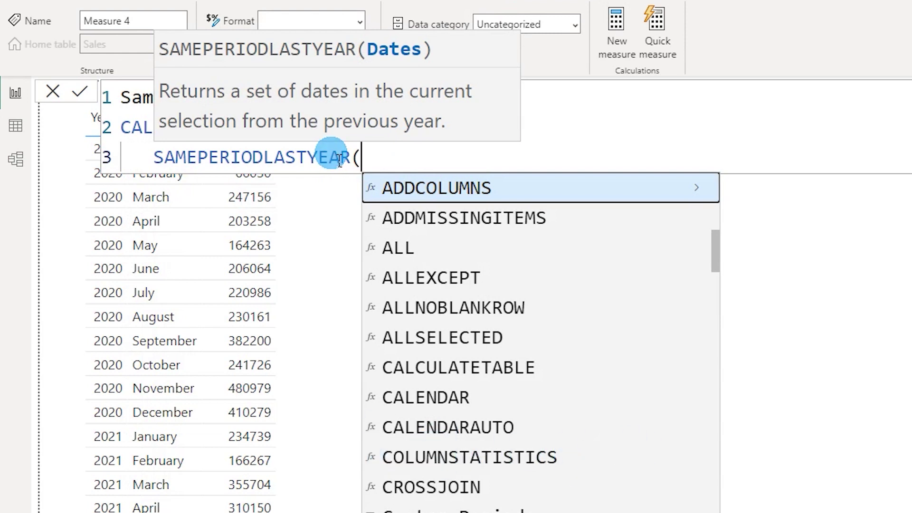
# Step: Pass 'Calendar'[Date] to SAMEPERIODLASTYEAR, close both parentheses and commit the measure
pyautogui.write('Can')
pyautogui.press('BackSpace')
pyautogui.press('BackSpace')
pyautogui.press('BackSpace')
pyautogui.write('Date')
pyautogui.press('Up')
pyautogui.press('Tab')
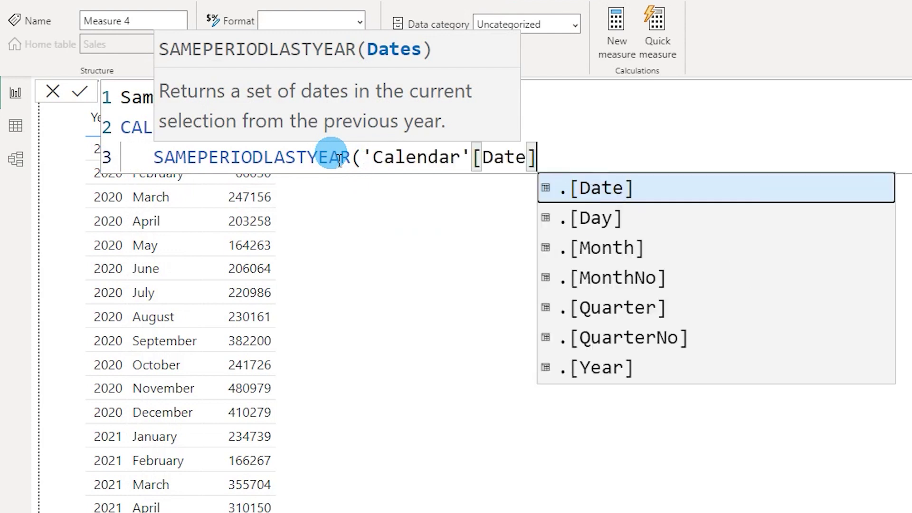
pyautogui.write('))')
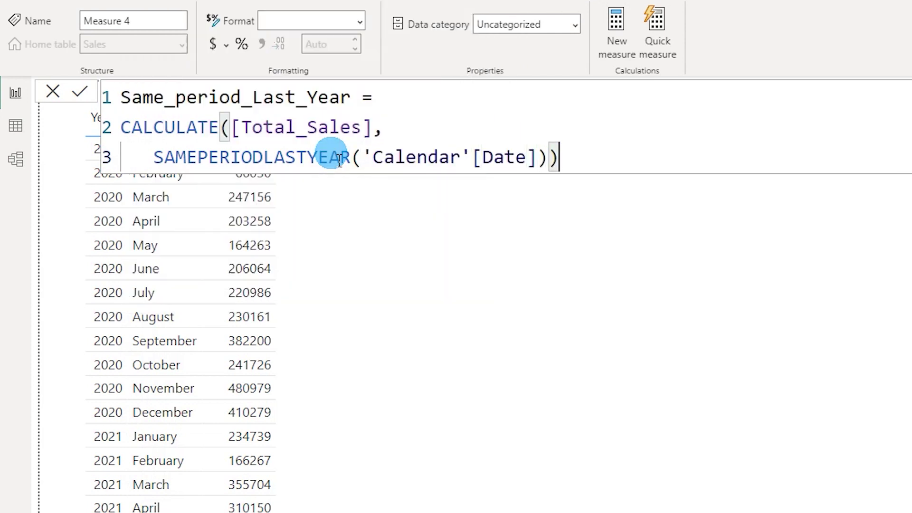
pyautogui.press('Return')
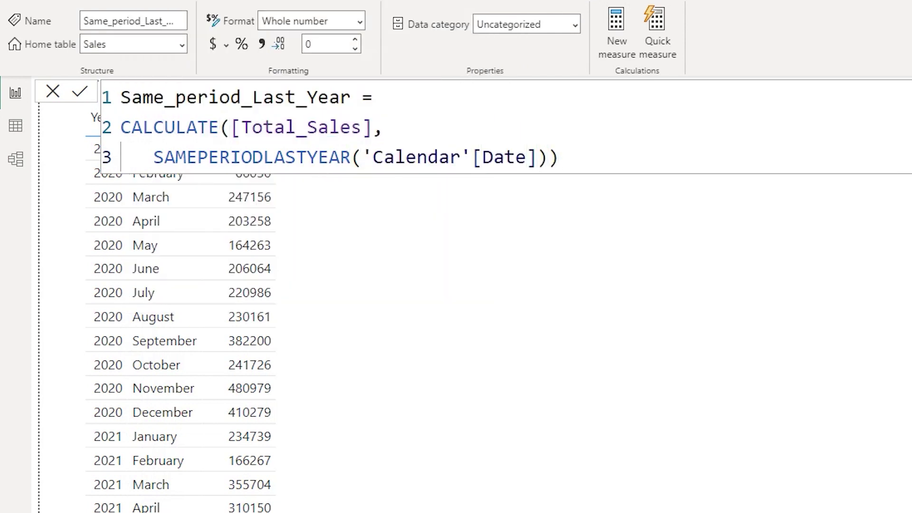
# Step: Add the Same_period_Last_Year measure to the sales table and compare its monthly values with Total_Sales
pyautogui.moveTo(909, 456); pyautogui.dragTo(584, 403)
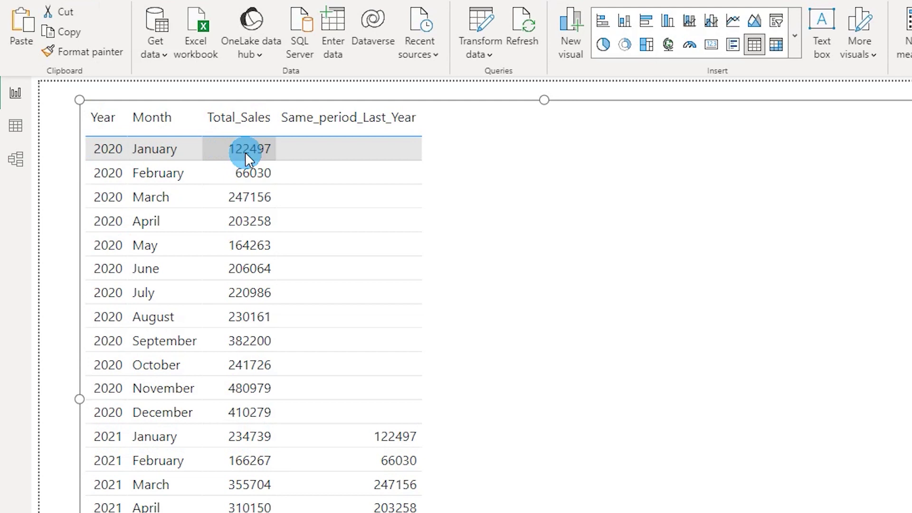
pyautogui.scroll(-7, 409, 442)
pyautogui.scroll(-2, 415, 506)
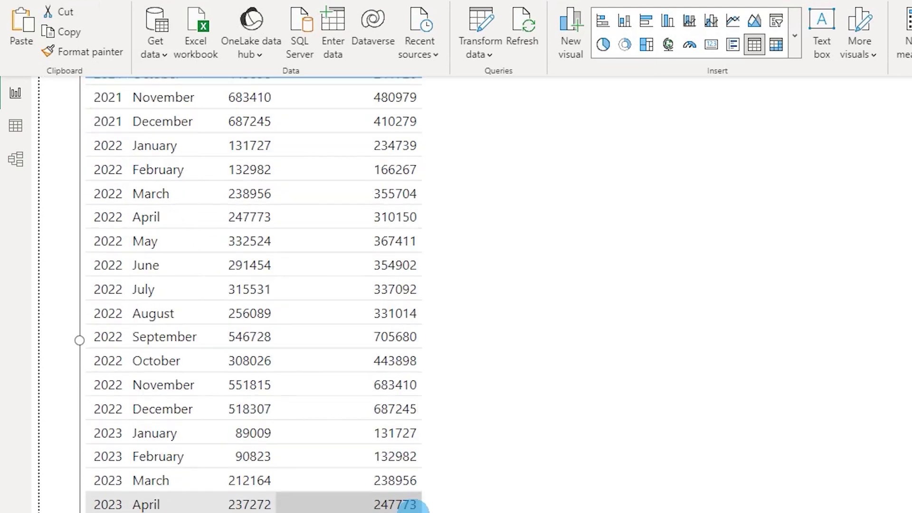
pyautogui.scroll(-5, 206, 457)
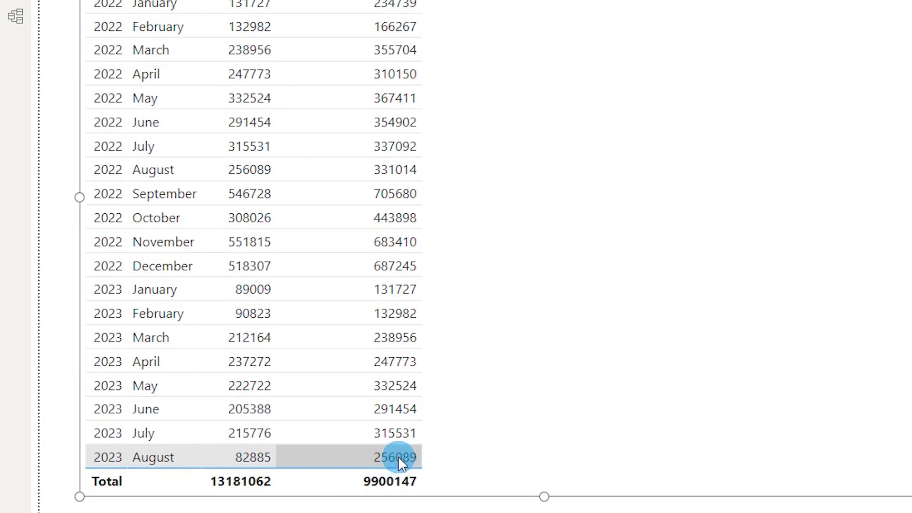
pyautogui.scroll(7, 360, 229)
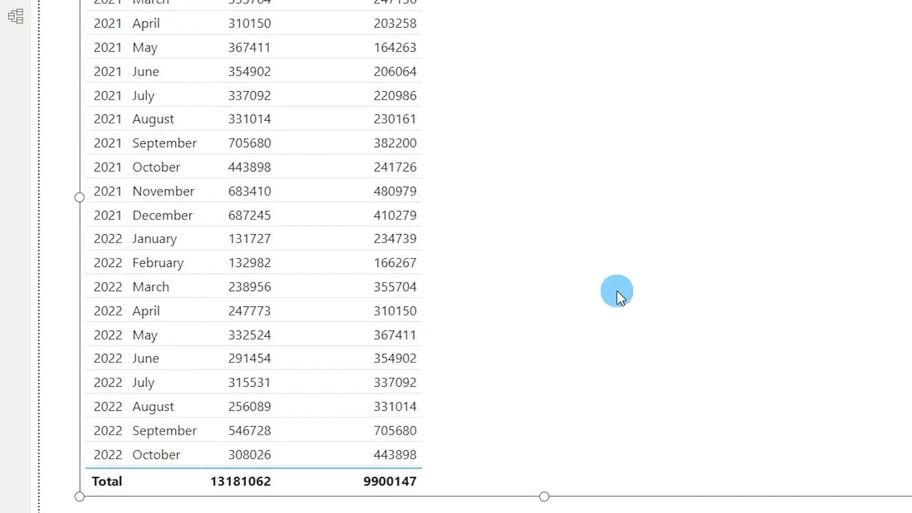
pyautogui.scroll(2, 397, 322)
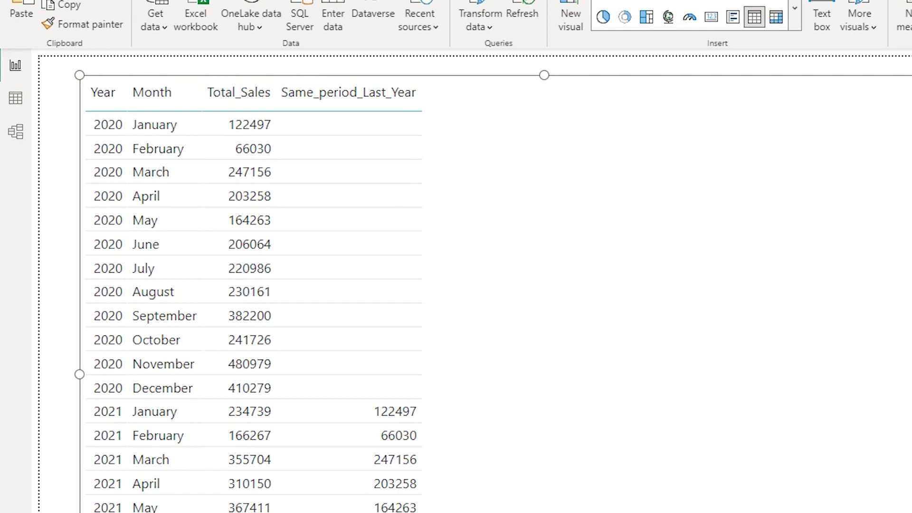
# Step: Remove the Day, Month and Quarter levels from the table's date hierarchy, leaving Year, and narrow the table
pyautogui.click(911, 260)
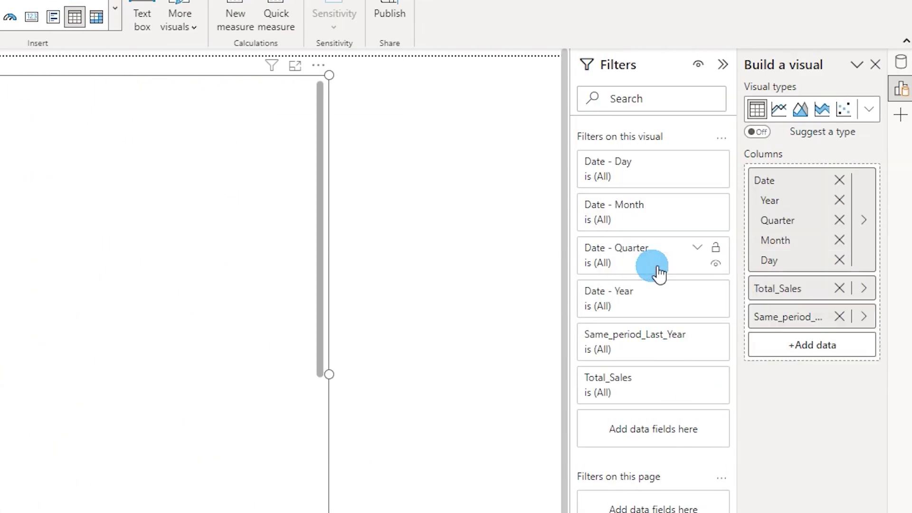
pyautogui.click(839, 260)
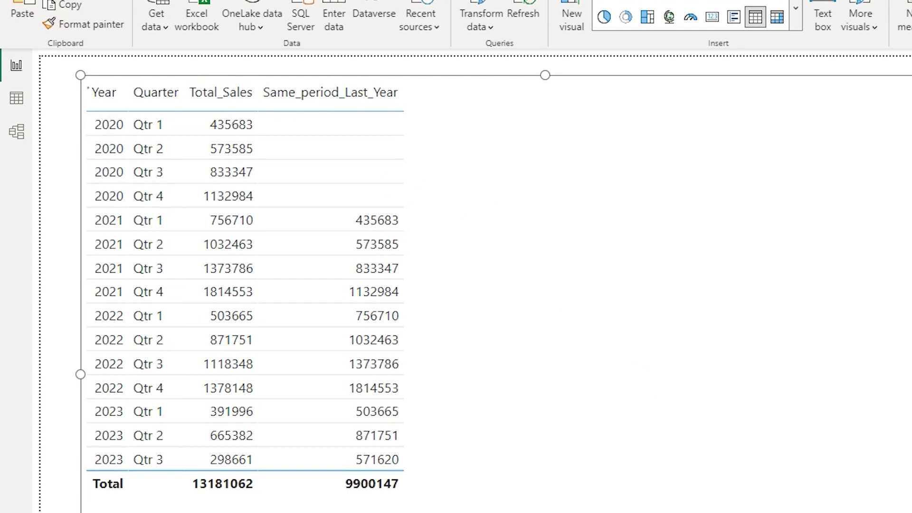
pyautogui.click(484, 285)
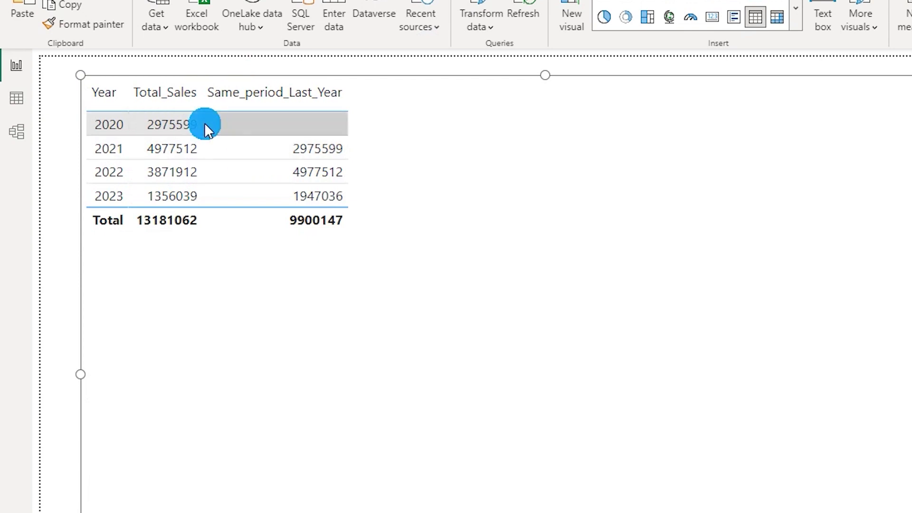
pyautogui.click(773, 356)
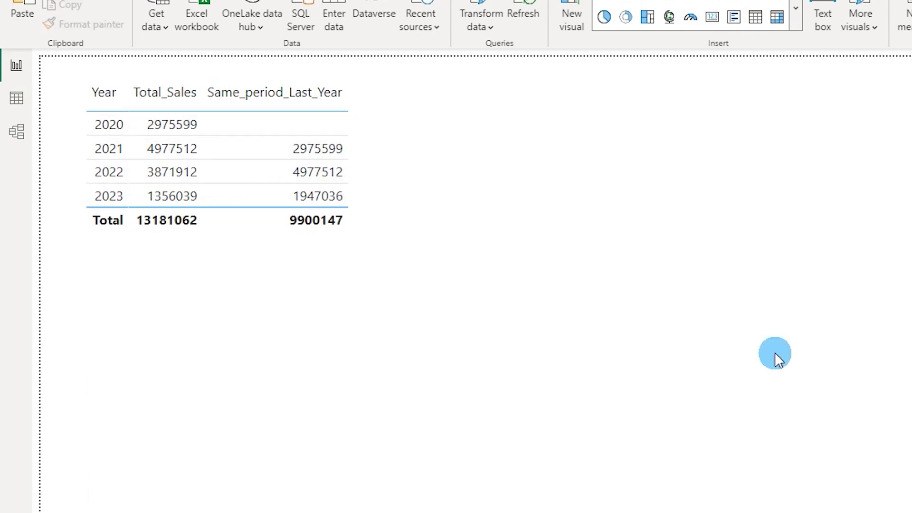
pyautogui.click(370, 308)
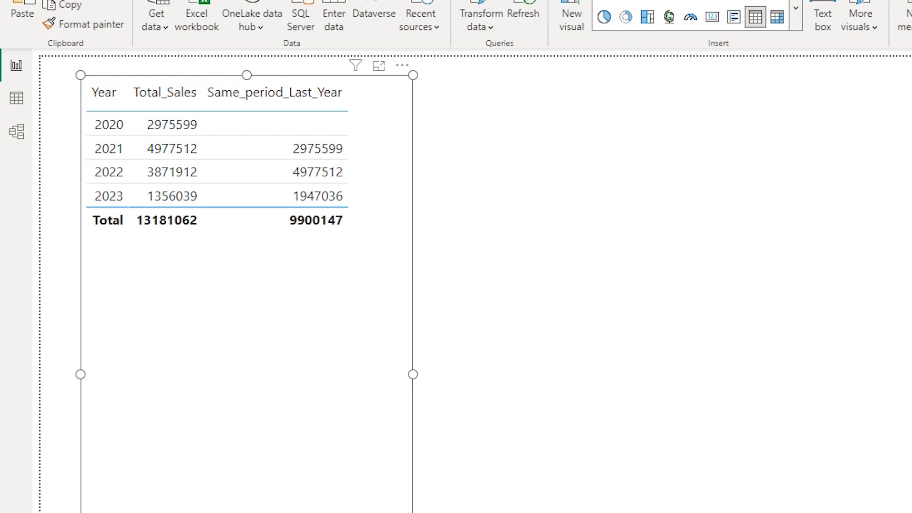
# Step: Create another measure in the Sales table named Paralled_Period
pyautogui.click(905, 21)
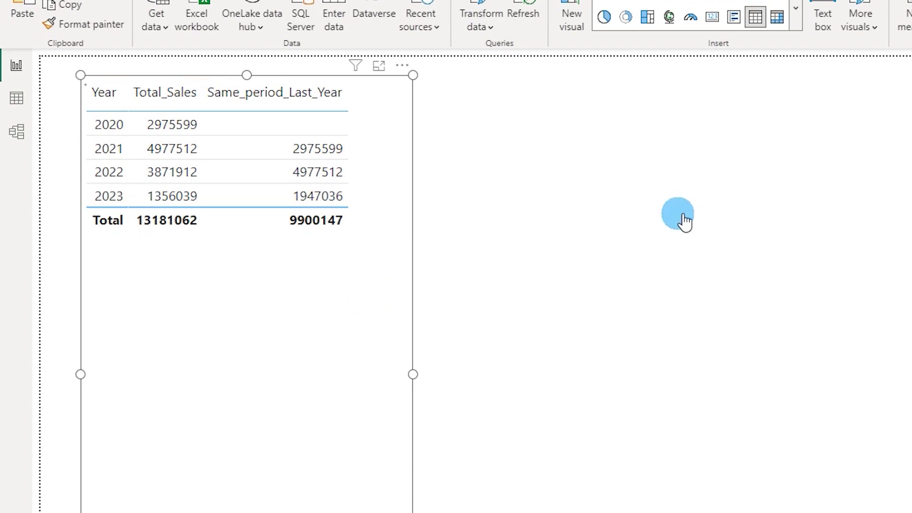
pyautogui.tripleClick(199, 70)
pyautogui.doubleClick(214, 71)
pyautogui.moveTo(221, 72); pyautogui.dragTo(81, 78)
pyautogui.write('Para')
pyautogui.write('lled')
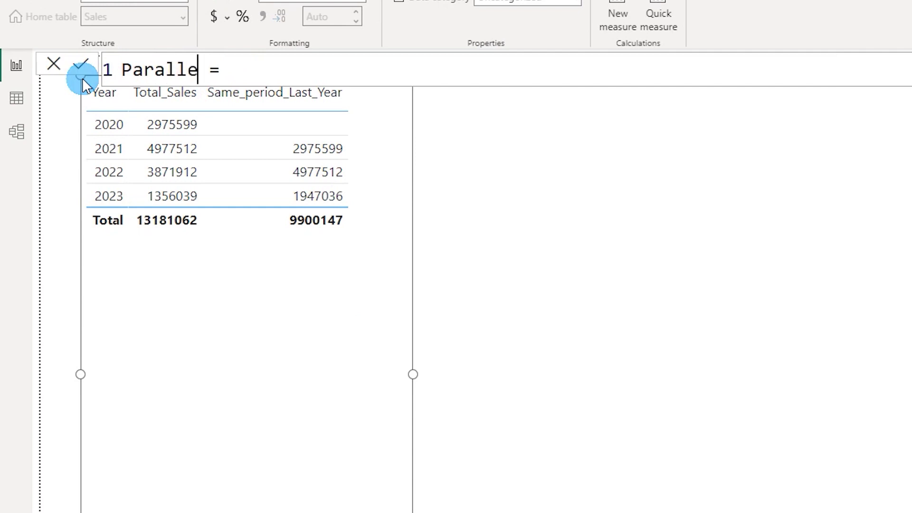
pyautogui.write('_Period')
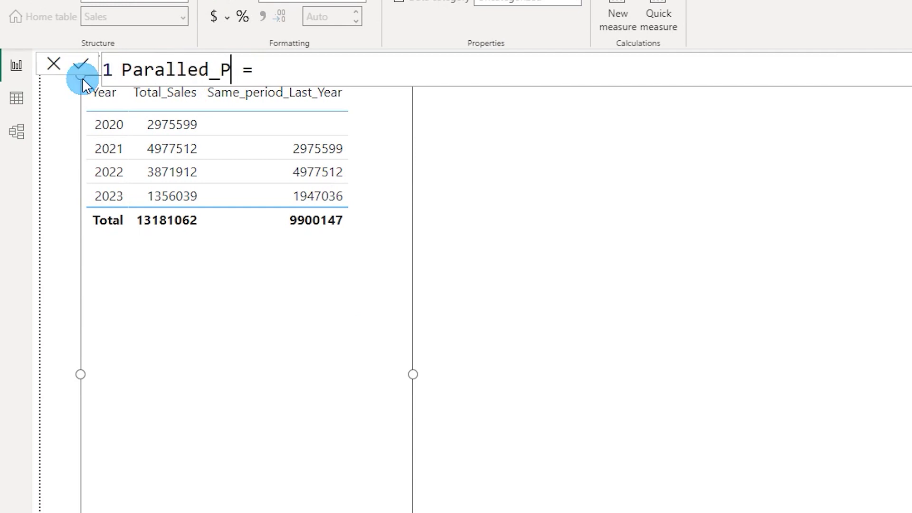
pyautogui.click(406, 72)
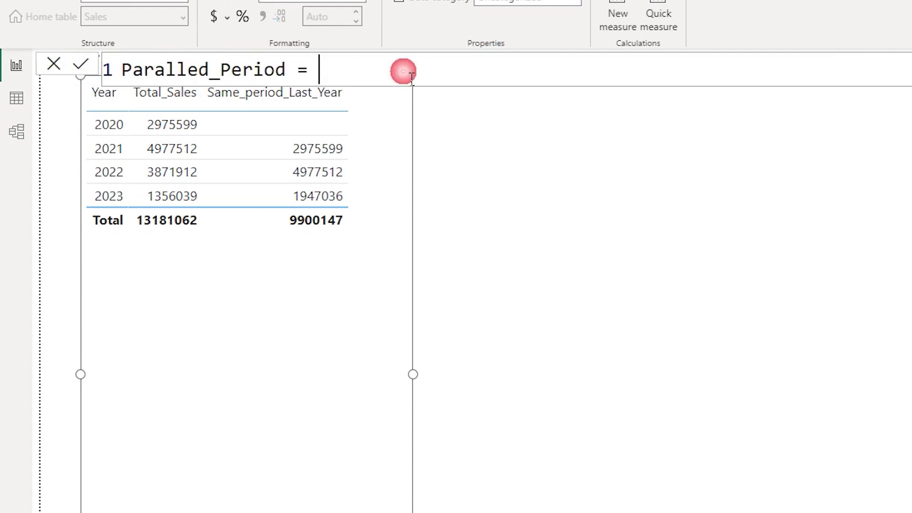
# Step: Begin the Paralled_Period formula on a second line with CALCULATE([Total_Sales], and start a third line for the filter
pyautogui.hotkey('shift', 'Return')
pyautogui.write('Cal')
pyautogui.press('Tab')
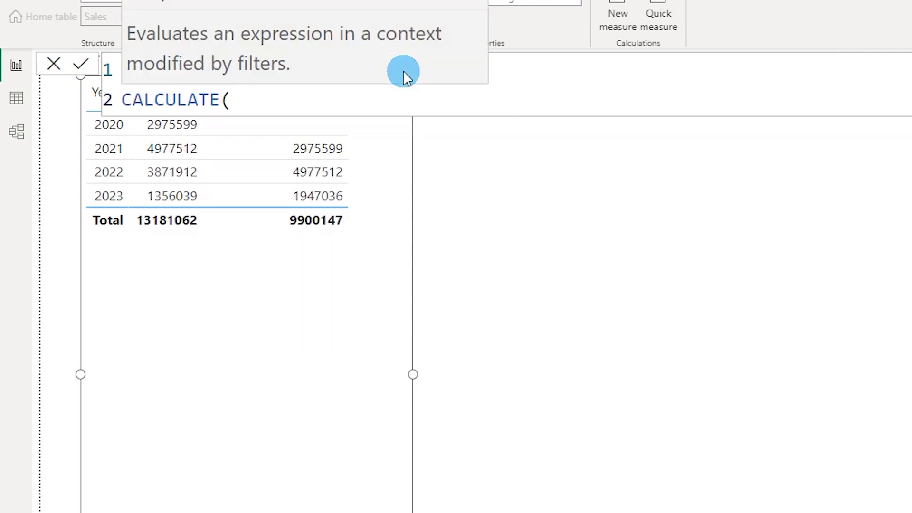
pyautogui.write('Total')
pyautogui.press('Up')
pyautogui.press('Up')
pyautogui.press('Tab')
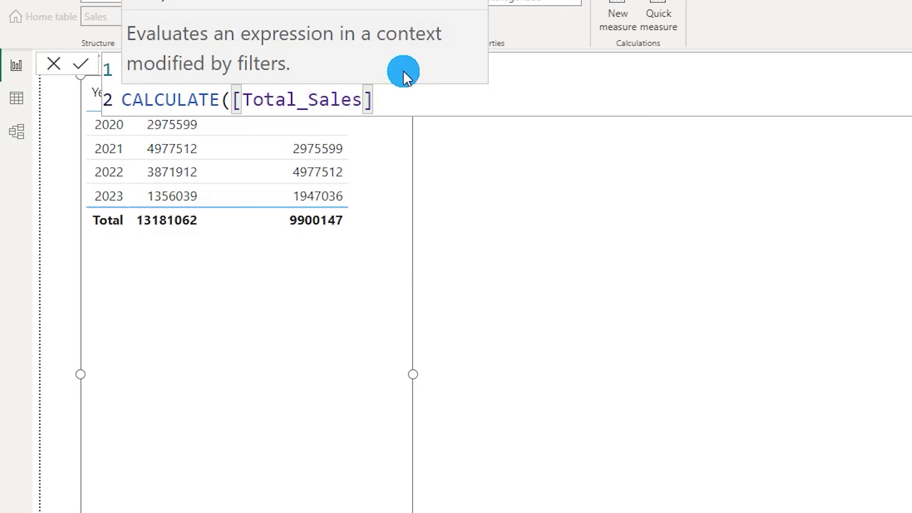
pyautogui.write(',')
pyautogui.hotkey('shift', 'Return')
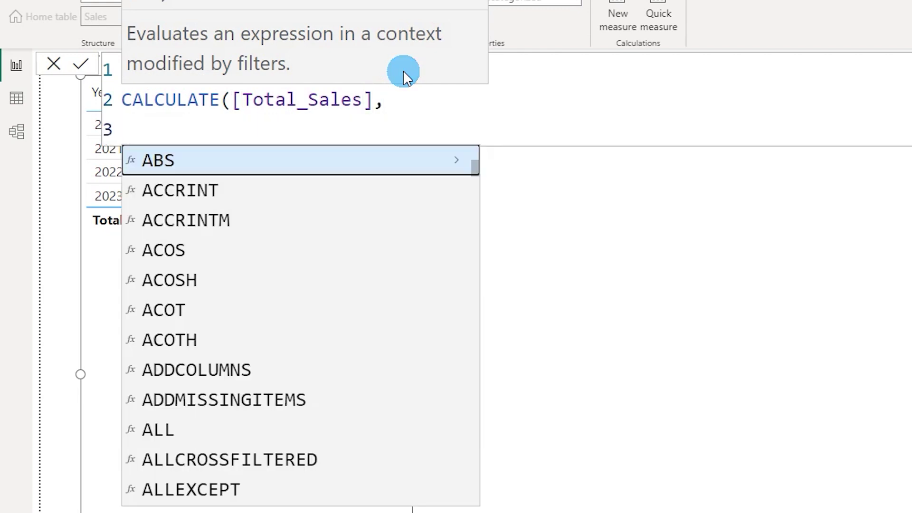
# Step: Complete the Paralled_Period formula with the filter PARALLELPERIOD('Calendar'[Date],-1,YEAR)) and commit the measure
pyautogui.write('Para')
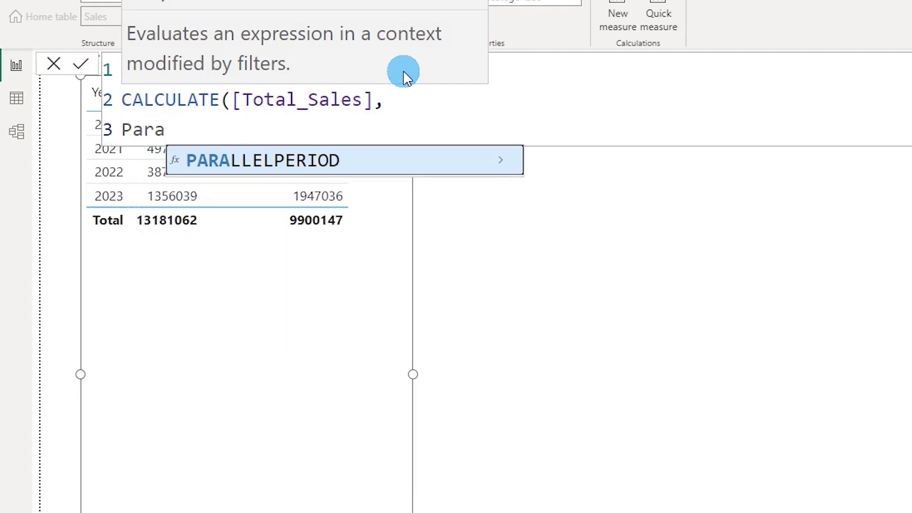
pyautogui.press('Tab')
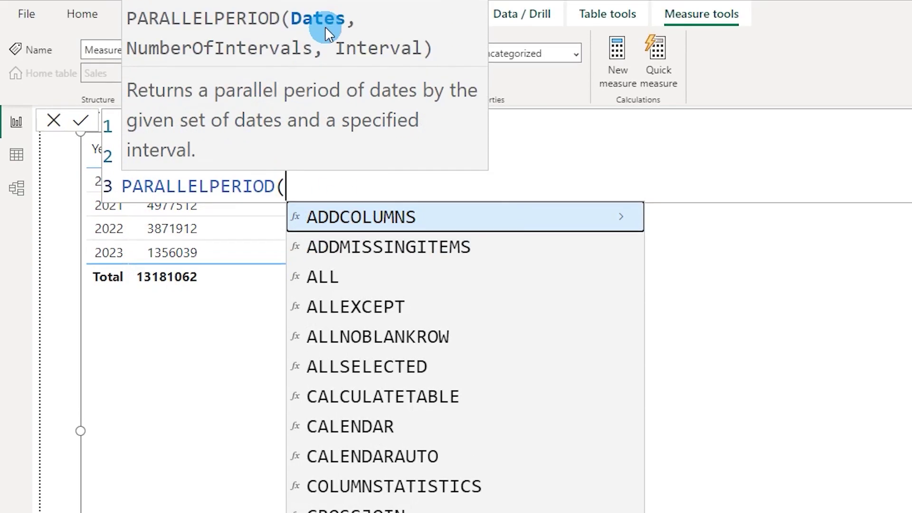
pyautogui.write('Date')
pyautogui.press('Up')
pyautogui.press('Tab')
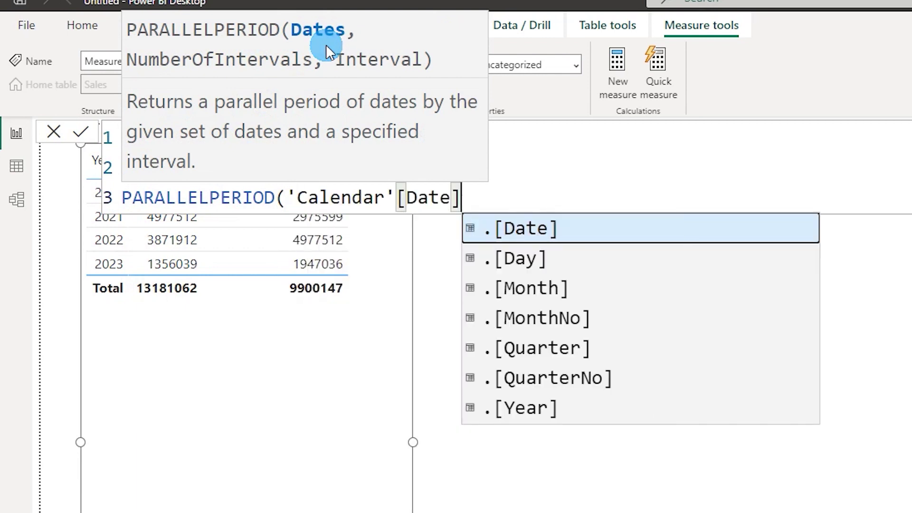
pyautogui.write(',')
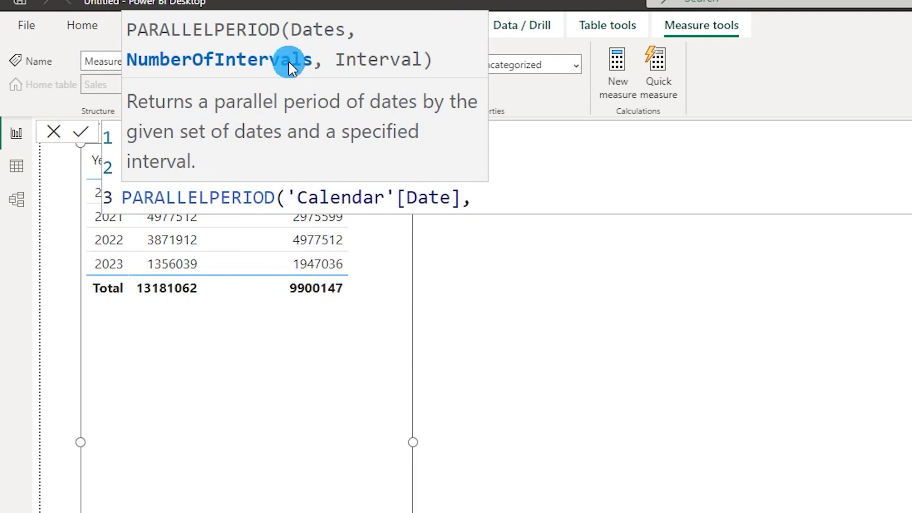
pyautogui.write('-1,')
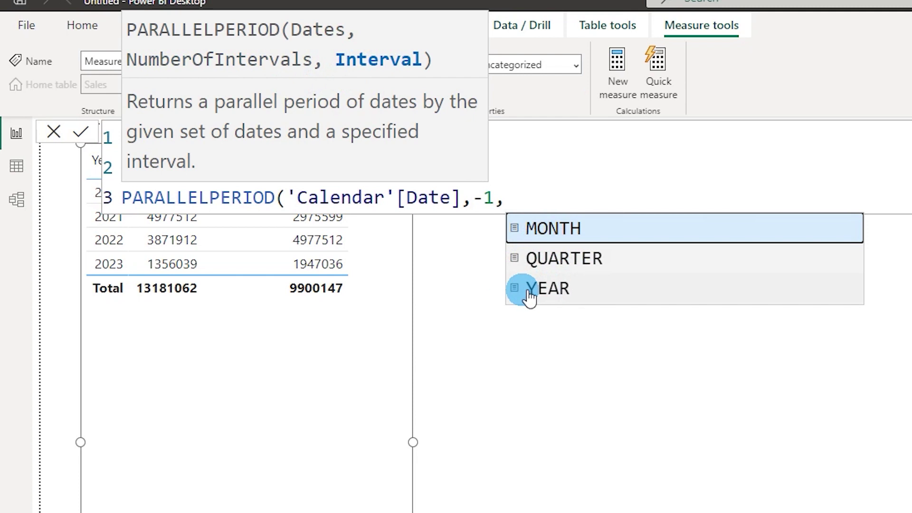
pyautogui.click(555, 288)
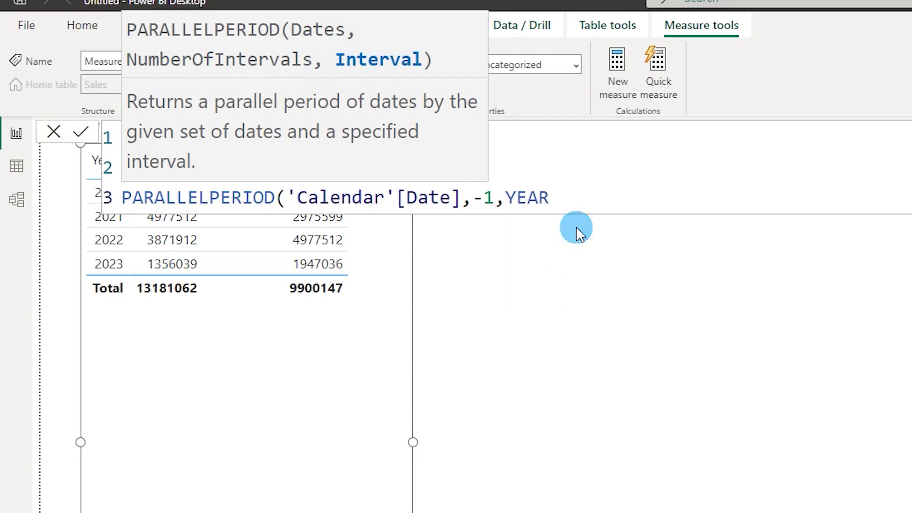
pyautogui.write('))')
pyautogui.press('Return')
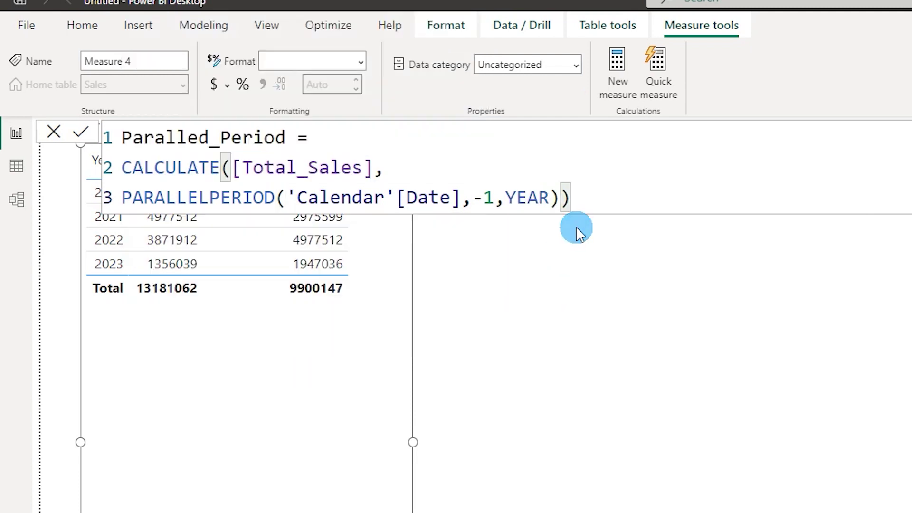
# Step: Widen the sales table, add the Paralled_Period measure to it, and compare its yearly and monthly values with Same_period_Last_Year
pyautogui.moveTo(413, 442); pyautogui.dragTo(509, 360)
pyautogui.click(682, 362)
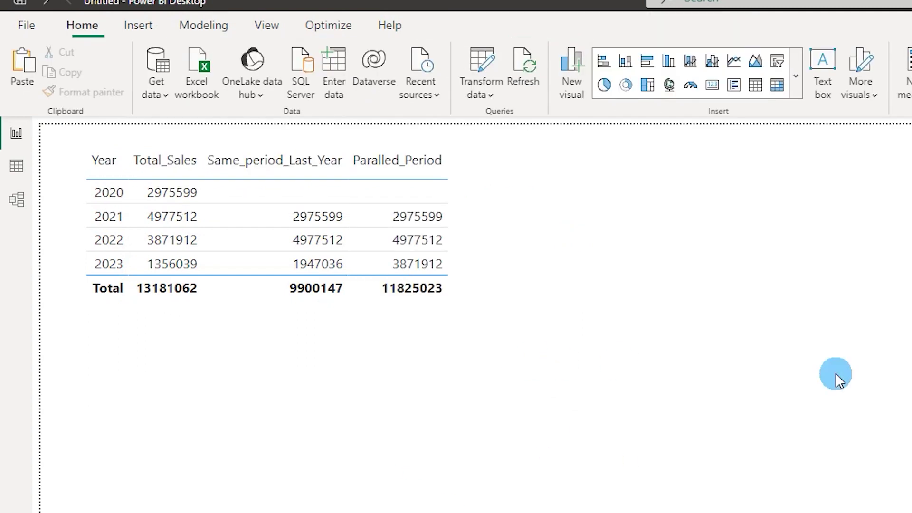
pyautogui.click(493, 283)
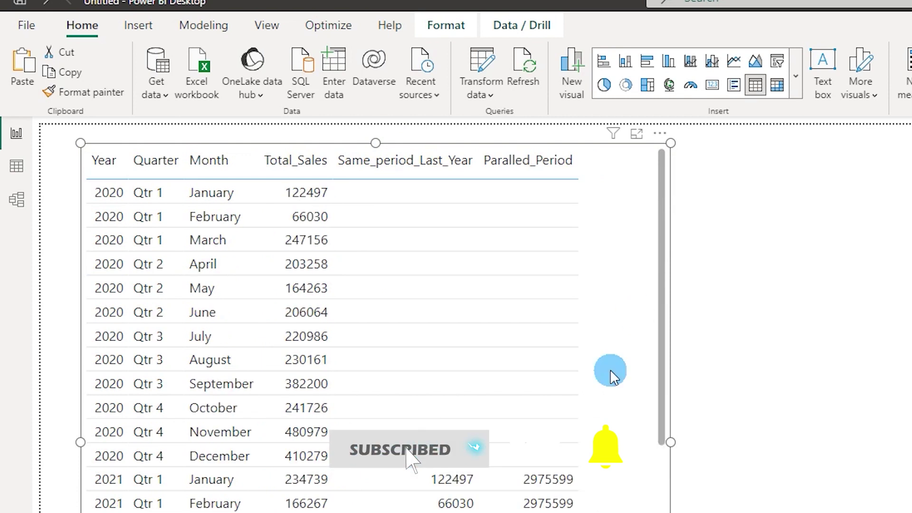
pyautogui.scroll(-8, 541, 451)
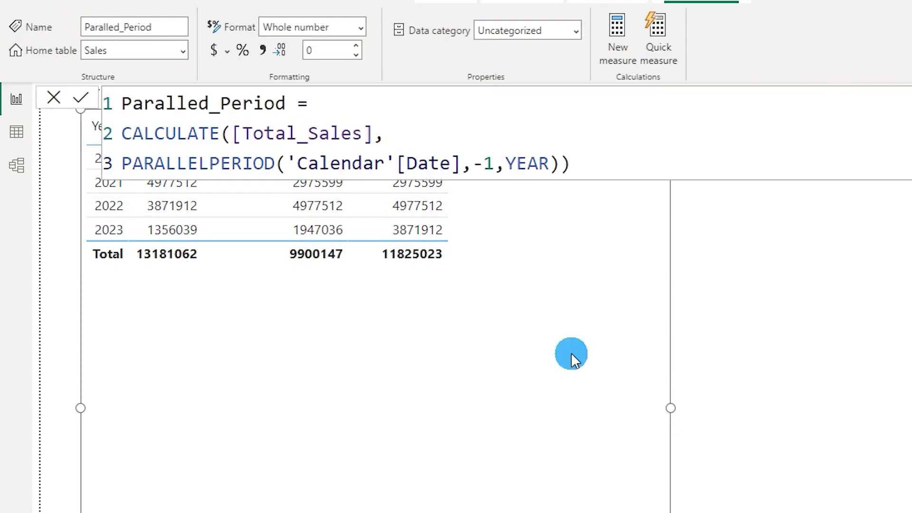
# Step: Set the number of intervals in the Paralled_Period formula to 1 and apply it to the yearly table
pyautogui.moveTo(472, 164); pyautogui.dragTo(495, 164)
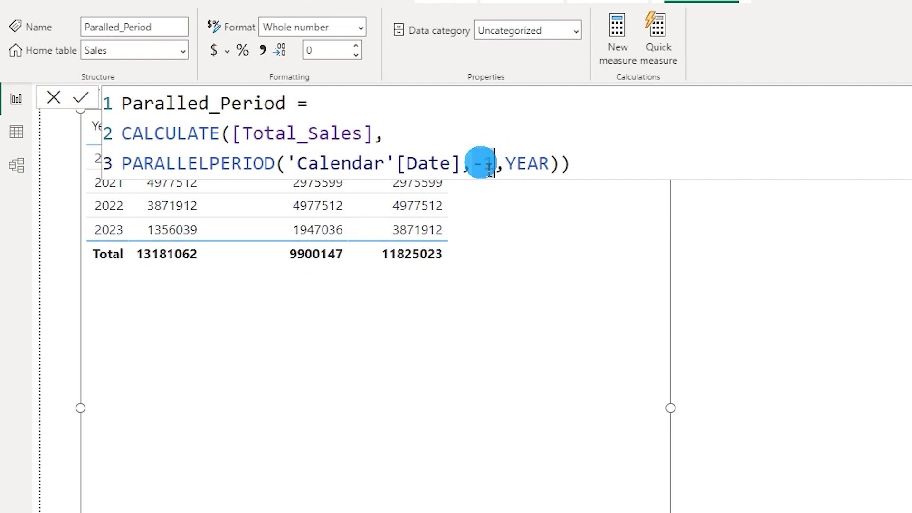
pyautogui.write('1')
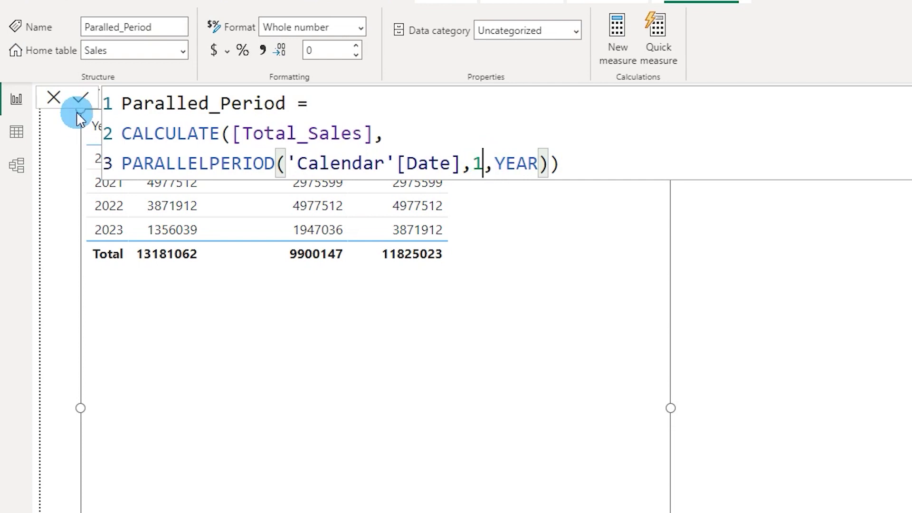
pyautogui.click(89, 92)
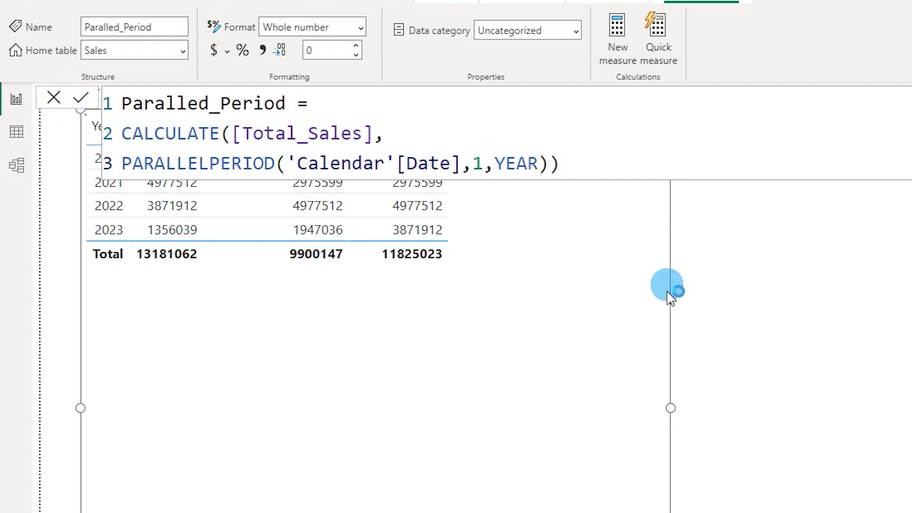
pyautogui.click(646, 311)
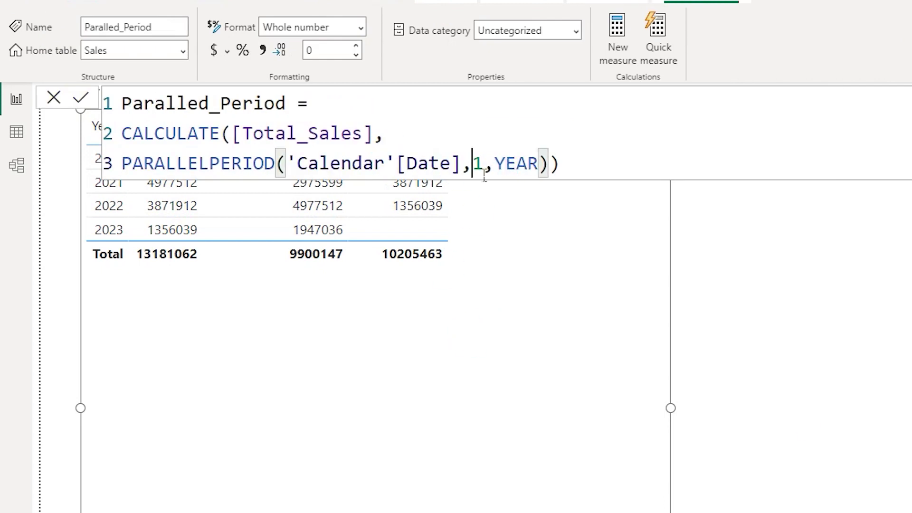
# Step: Set the number of intervals in the Paralled_Period formula to -2 and apply it to the yearly table
pyautogui.doubleClick(477, 163)
pyautogui.write('-2')
pyautogui.click(84, 99)
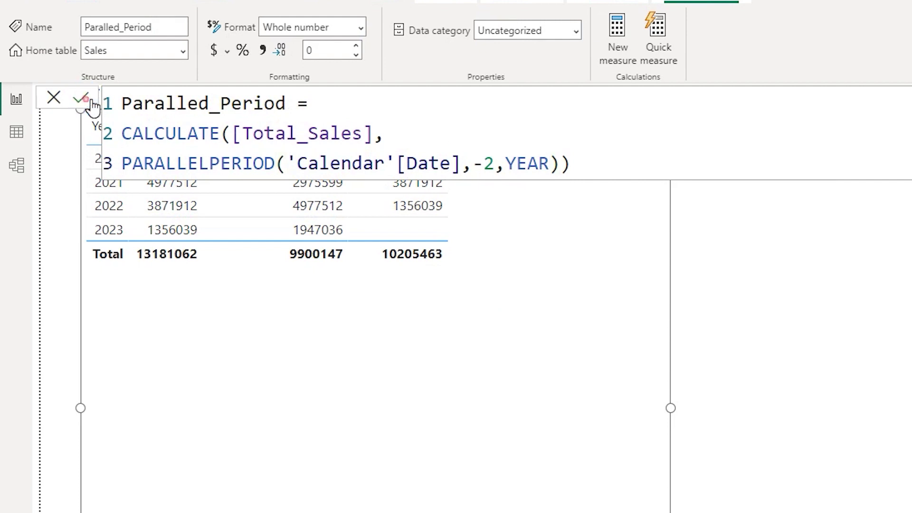
pyautogui.click(681, 240)
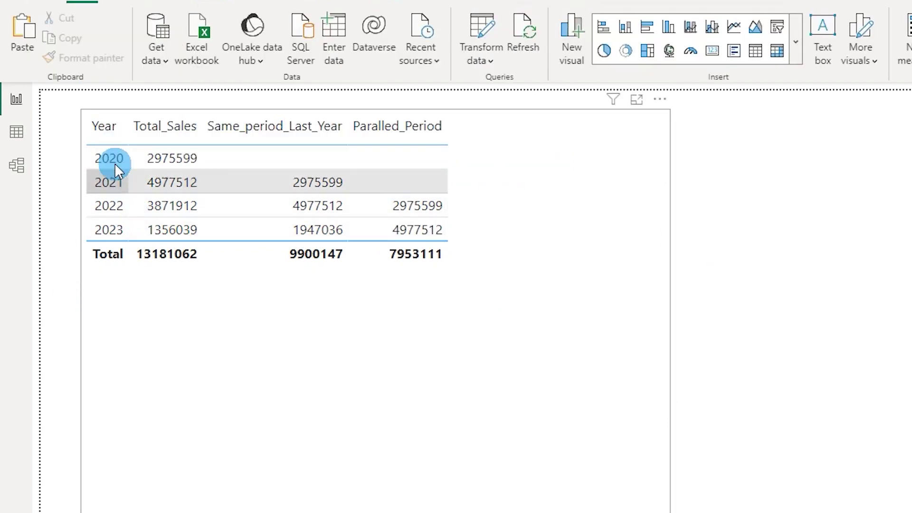
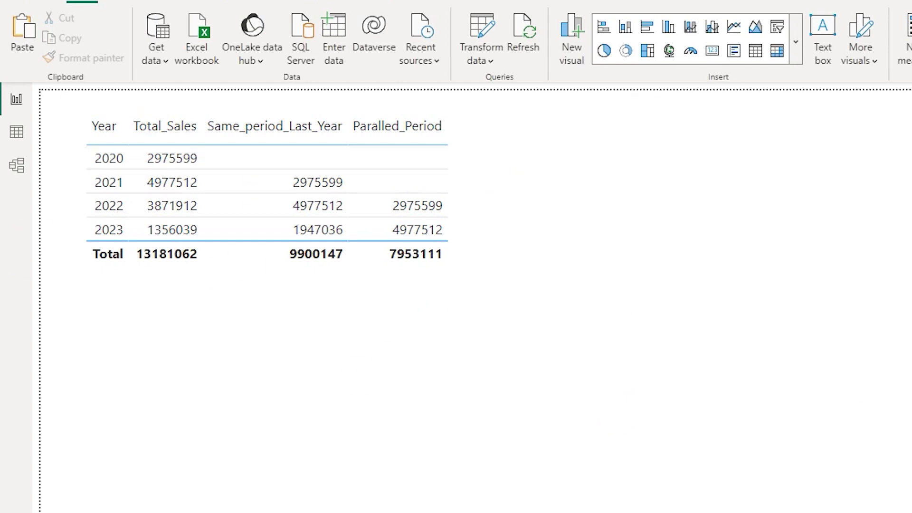
# Step: Show the Month level beside Year in the sales table and review Paralled_Period by month
pyautogui.click(319, 342)
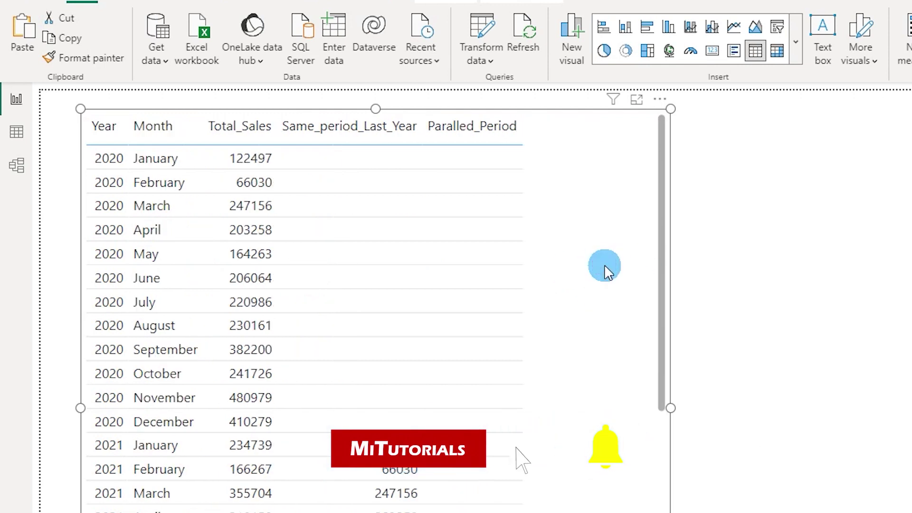
pyautogui.scroll(-8, 602, 418)
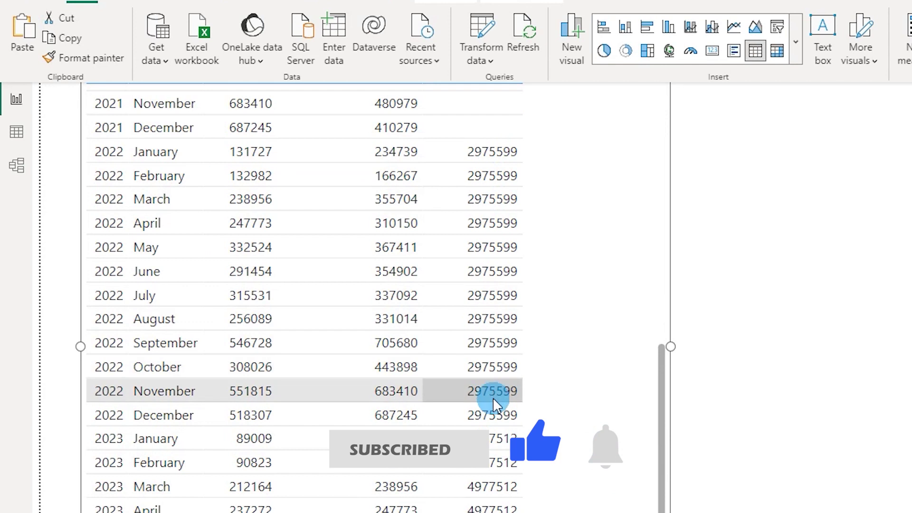
pyautogui.scroll(8, 625, 324)
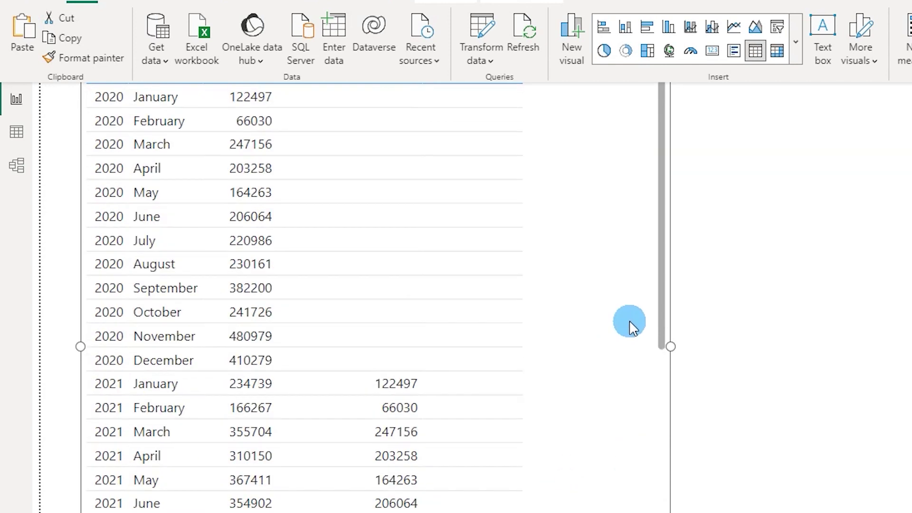
pyautogui.click(626, 329)
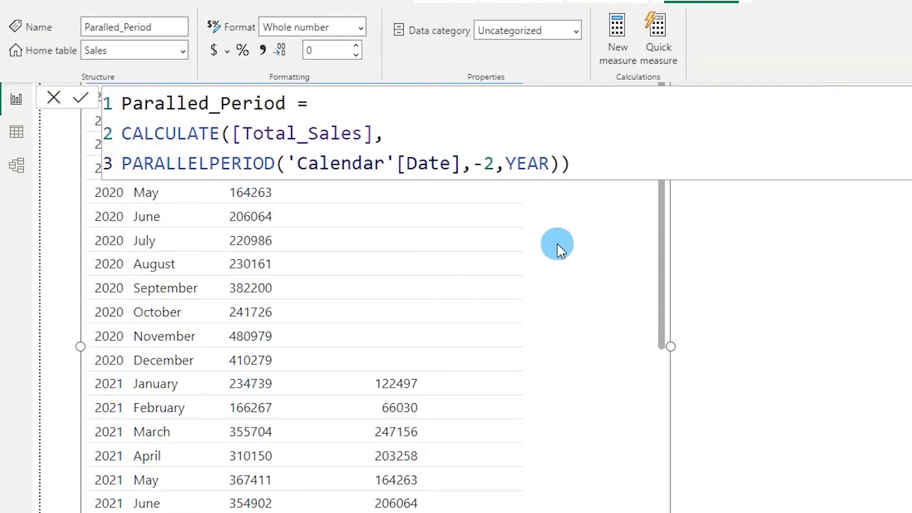
pyautogui.moveTo(505, 164); pyautogui.dragTo(549, 165)
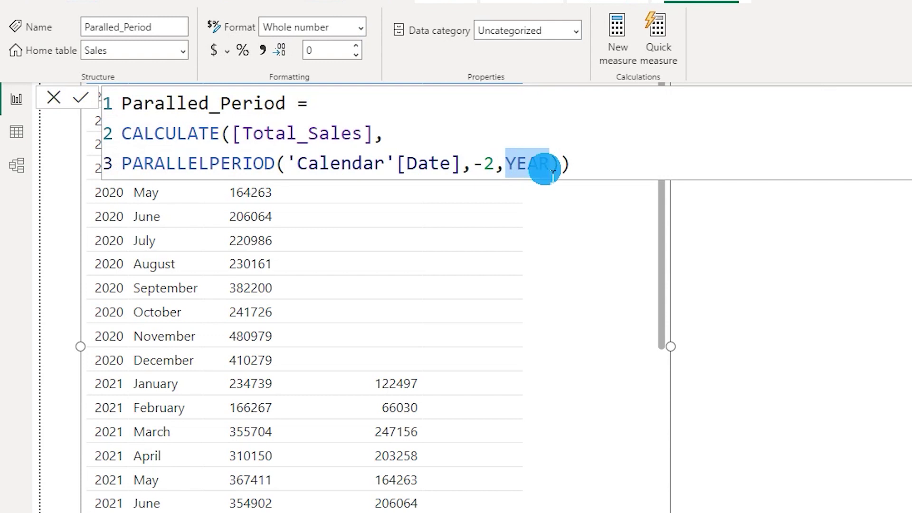
pyautogui.press('BackSpace')
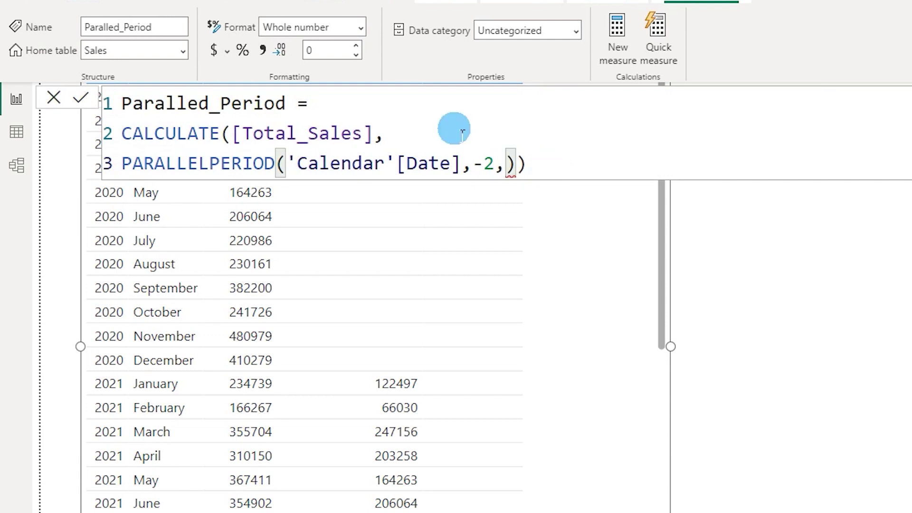
pyautogui.press('Escape')
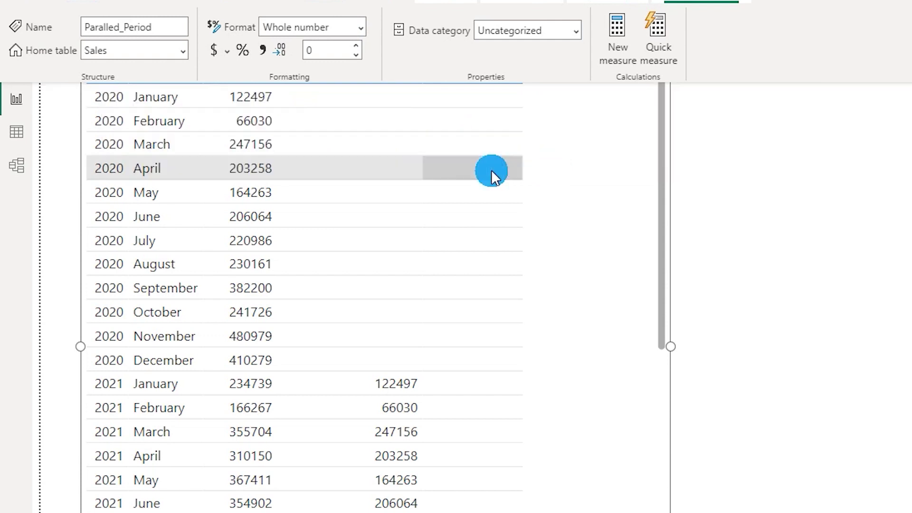
pyautogui.click(541, 246)
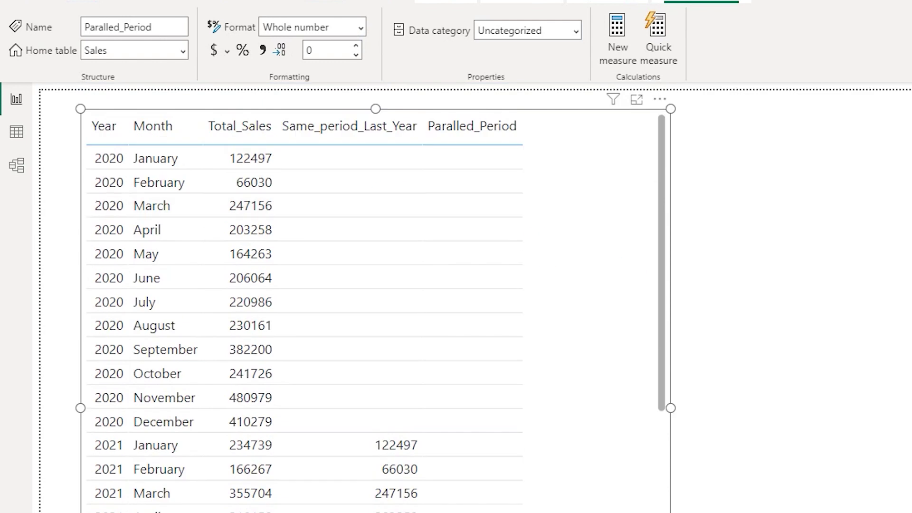
# Step: Change the Paralled_Period formula to an offset of -1 with the MONTH interval, and review the monthly values
pyautogui.click(482, 165)
pyautogui.press('Delete')
pyautogui.write('1')
pyautogui.moveTo(507, 166); pyautogui.dragTo(549, 173)
pyautogui.press('Delete')
pyautogui.write('m')
pyautogui.press('Tab')
pyautogui.click(80, 98)
pyautogui.click(749, 328)
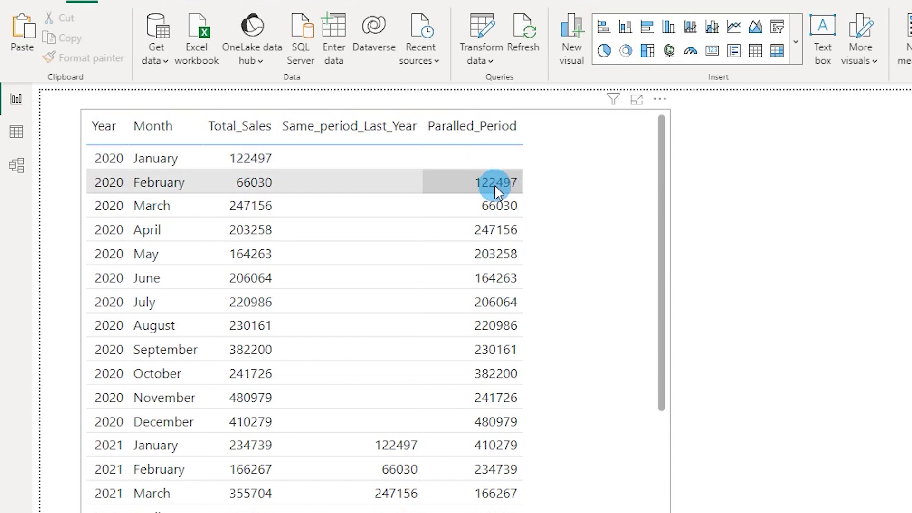
pyautogui.scroll(-7, 509, 264)
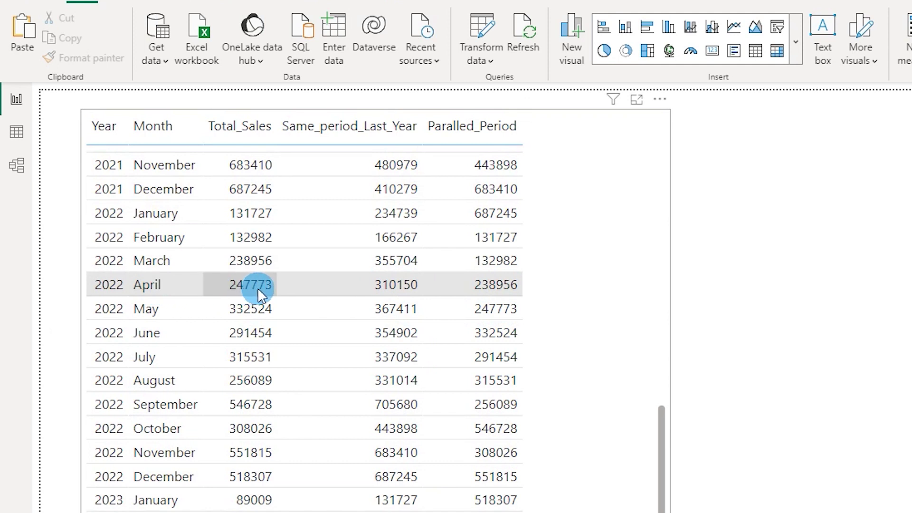
# Step: Set the number of intervals in the Paralled_Period formula to -3 and apply it to the monthly table
pyautogui.click(493, 311)
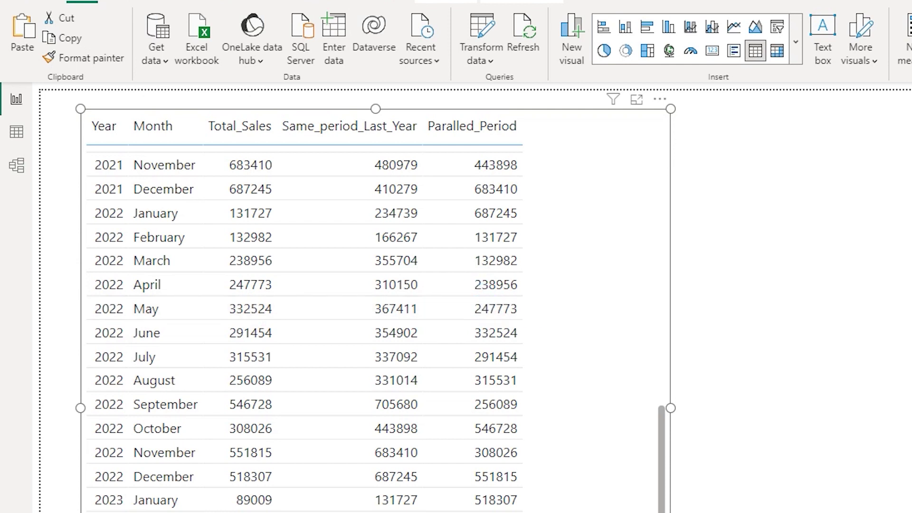
pyautogui.click(473, 165)
pyautogui.moveTo(473, 167); pyautogui.dragTo(494, 167)
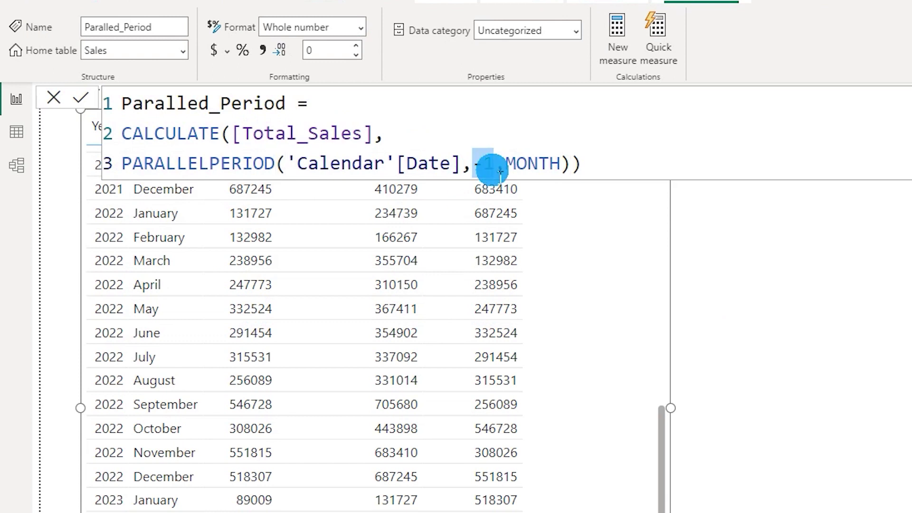
pyautogui.write('-3')
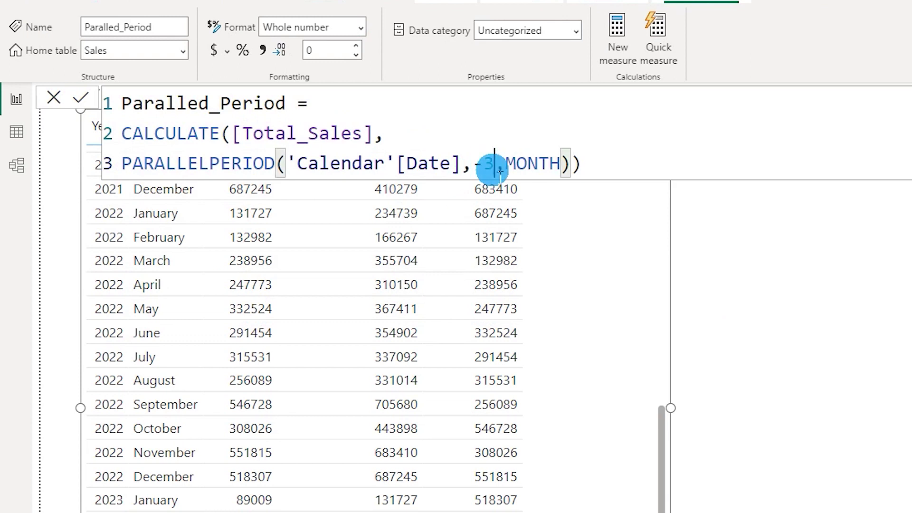
pyautogui.click(52, 130)
pyautogui.click(78, 101)
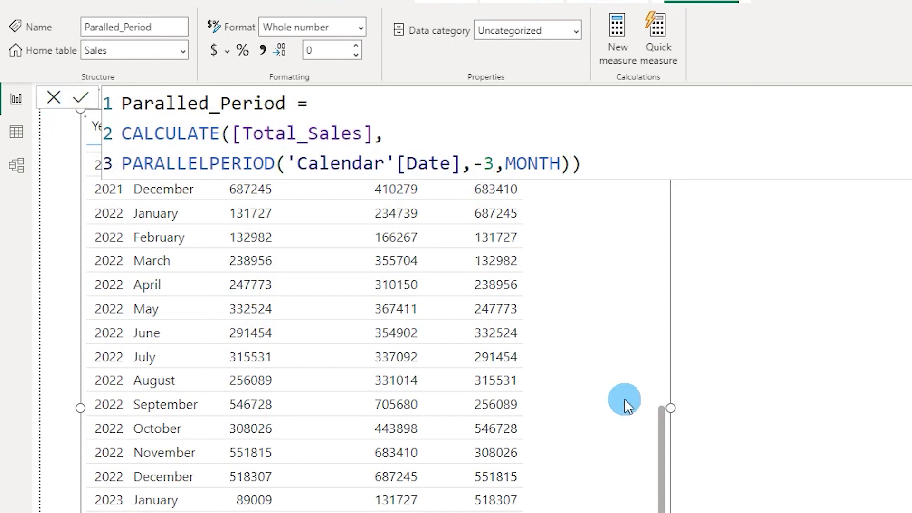
pyautogui.scroll(7, 575, 332)
pyautogui.click(612, 363)
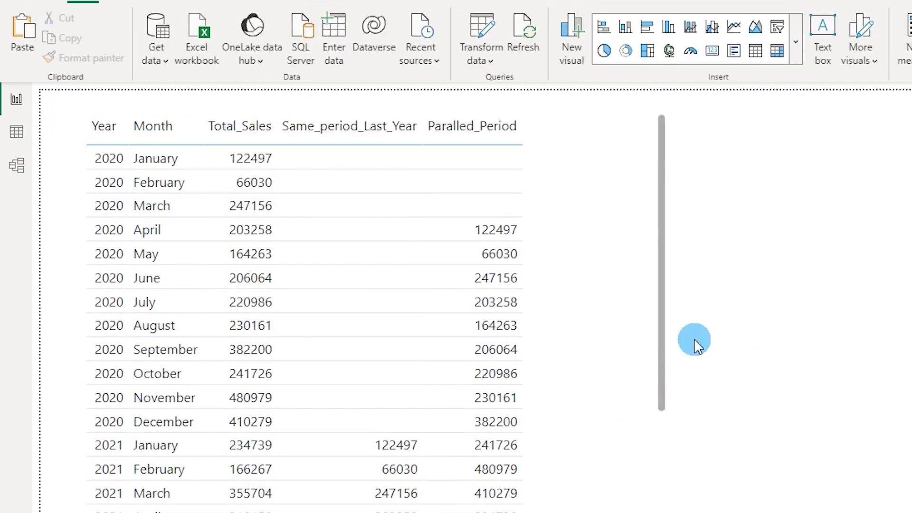
# Step: Highlight the April 2020 and January 2021 rows to compare their Paralled_Period values, and shift the table to the right on the page
pyautogui.click(151, 234)
pyautogui.moveTo(418, 246); pyautogui.dragTo(537, 250)
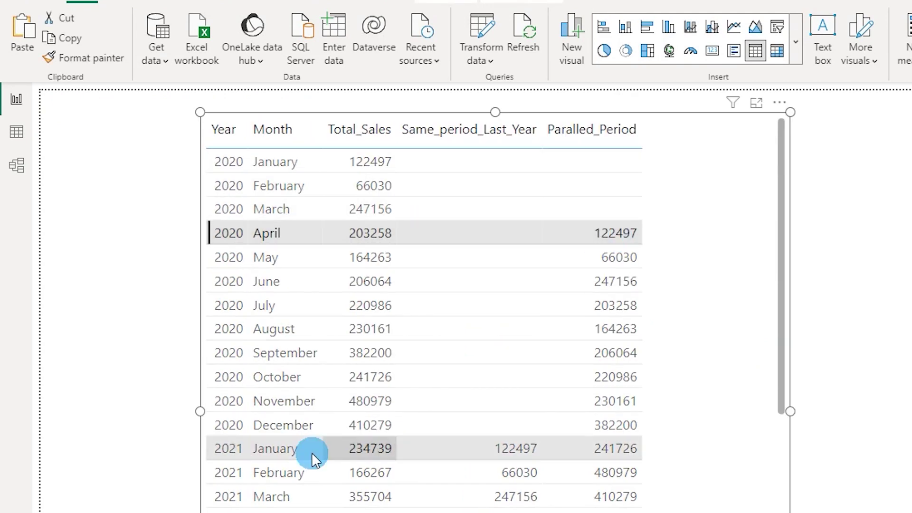
pyautogui.click(276, 449)
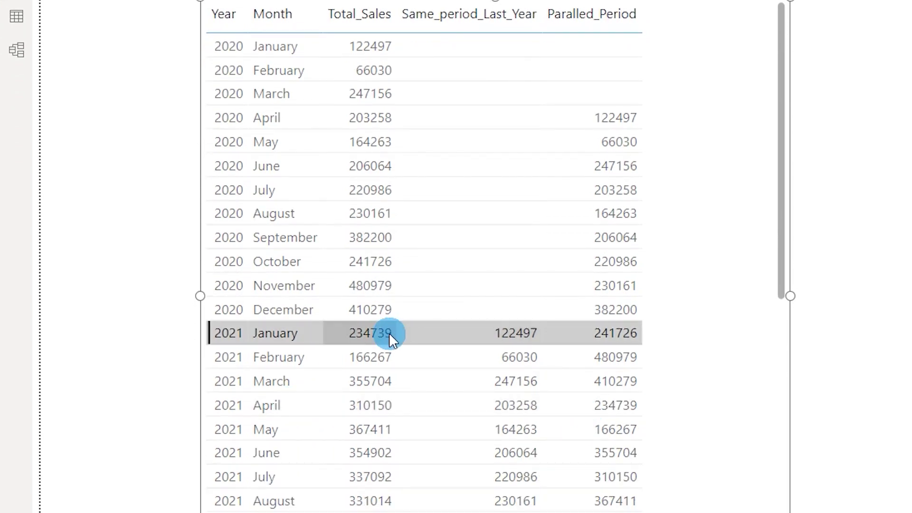
# Step: Replace the MONTH interval in the Paralled_Period formula with QUARTER
pyautogui.doubleClick(546, 47)
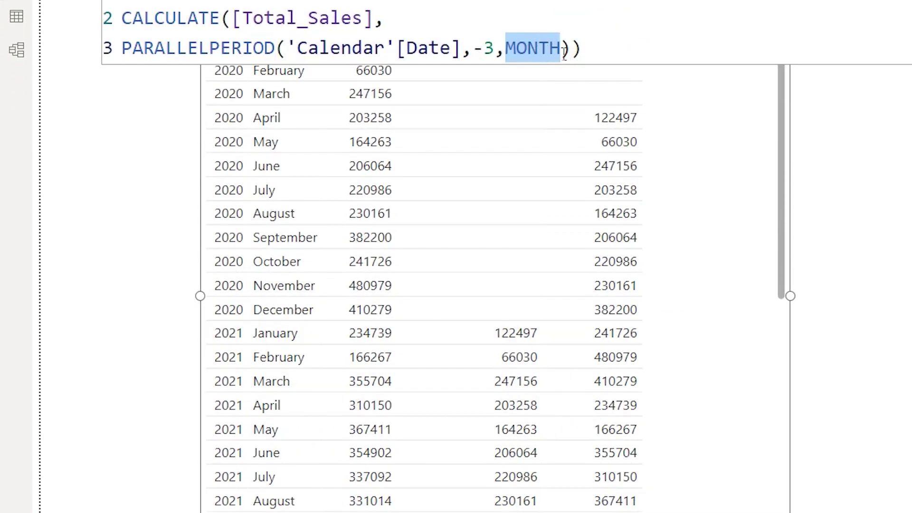
pyautogui.press('BackSpace')
pyautogui.press('BackSpace')
pyautogui.write(',')
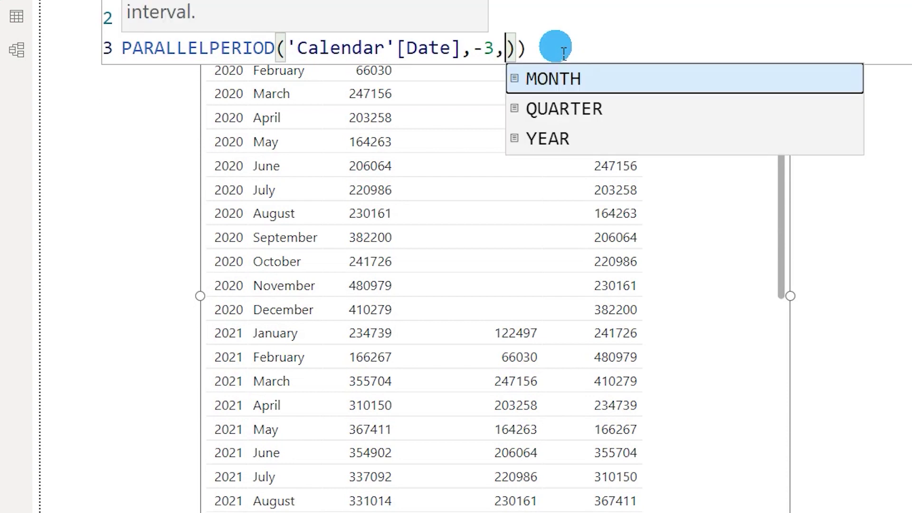
pyautogui.click(571, 121)
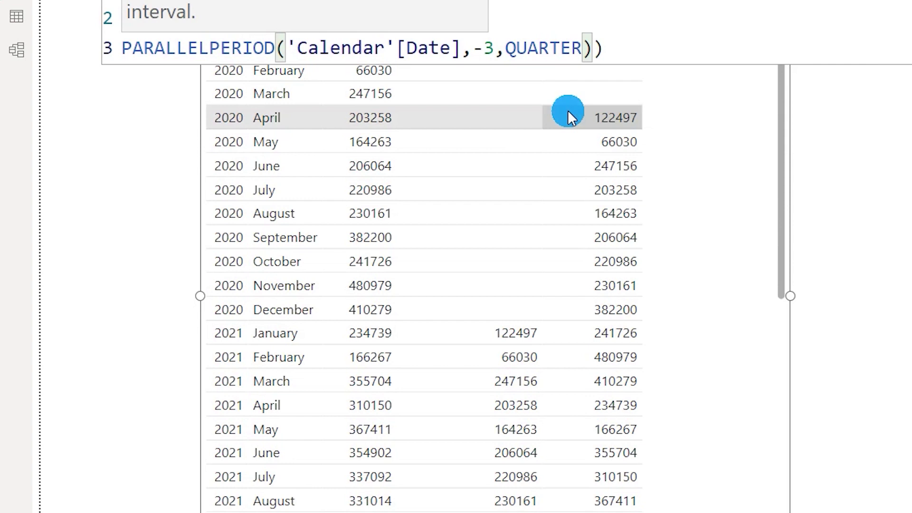
pyautogui.press('Right')
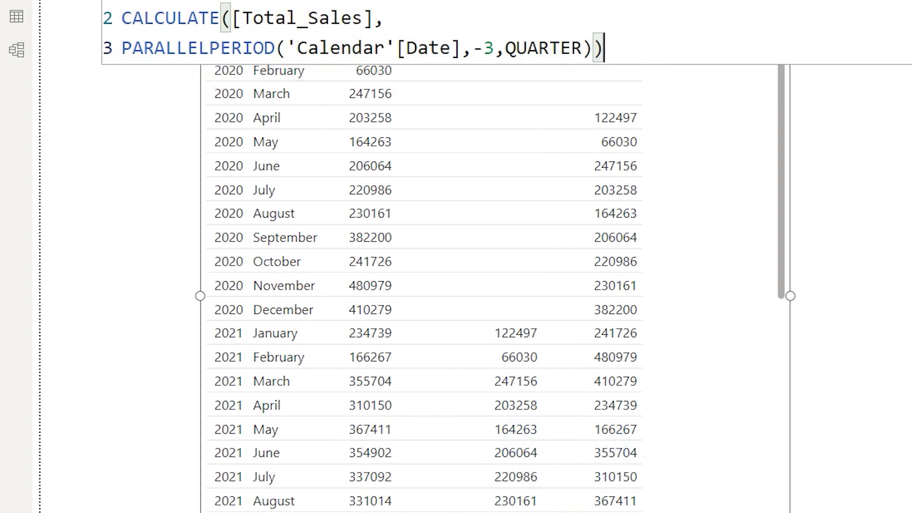
# Step: Open the Same_period_Last_Year measure's formula and place the cursor at its end
pyautogui.click(386, 81)
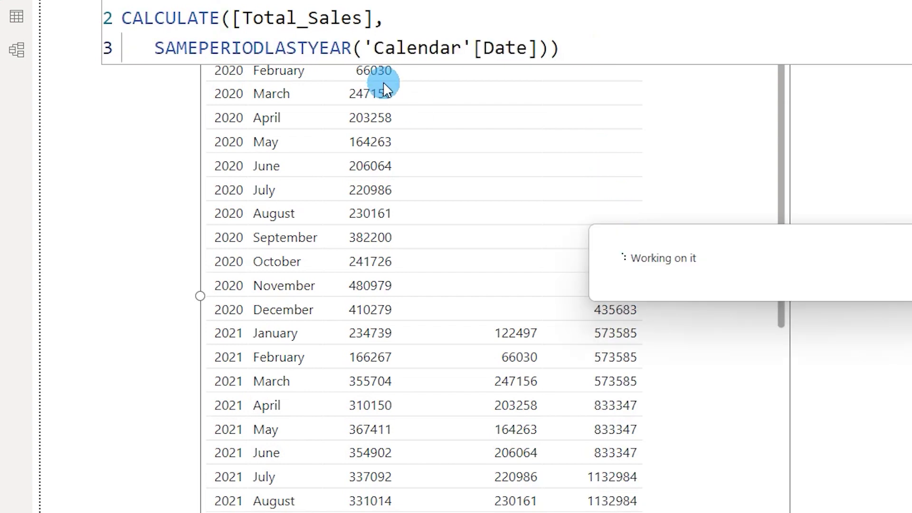
pyautogui.click(597, 61)
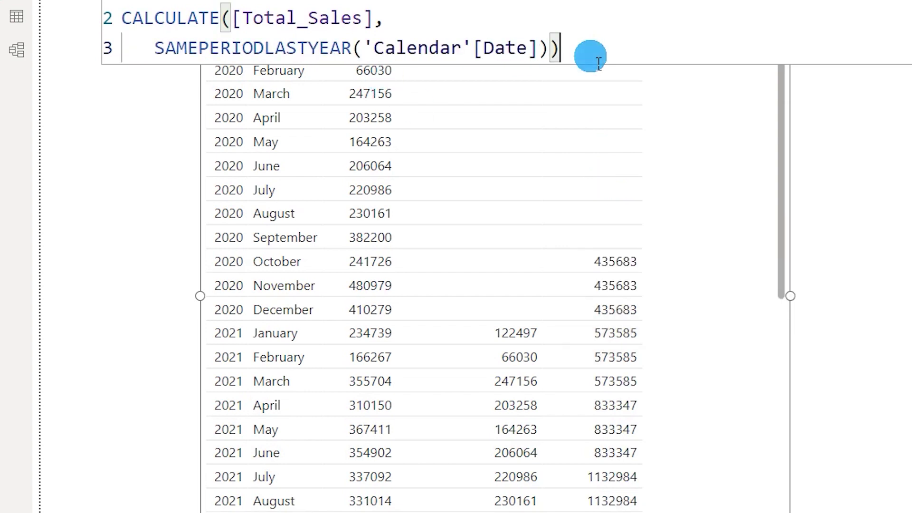